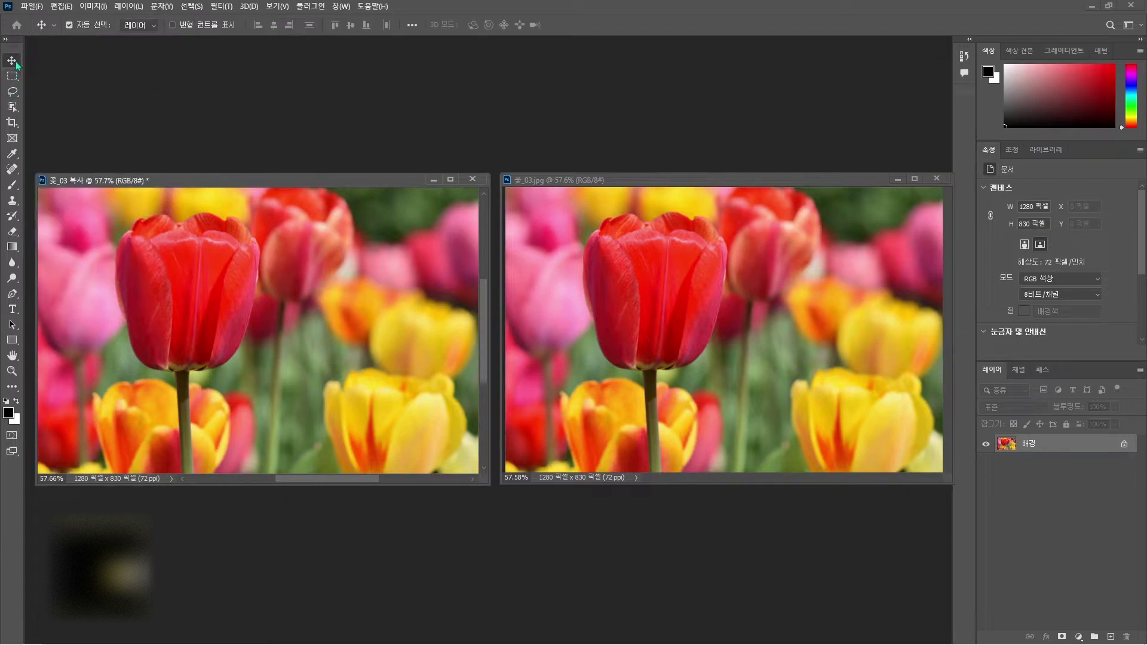
# Copy the tulip image from 꽃_03.jpg into the 꽃_03 복사 document as a new layer, check its visibility and reposition it.
pyautogui.click(637, 301)
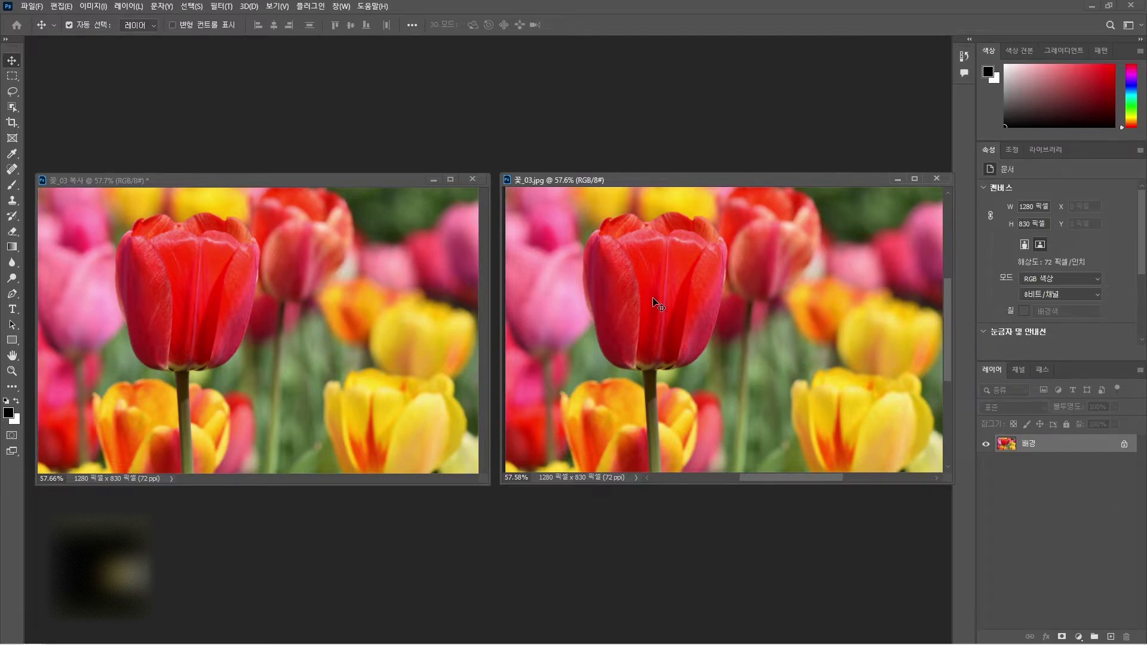
pyautogui.moveTo(657, 305); pyautogui.dragTo(353, 364)
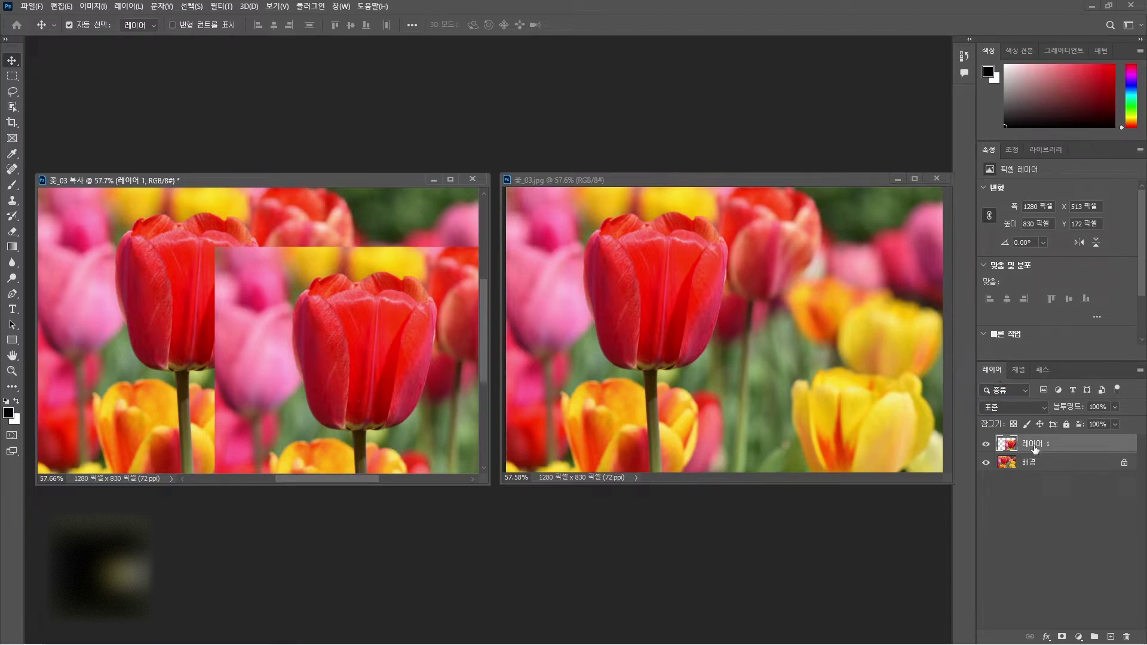
pyautogui.click(985, 445)
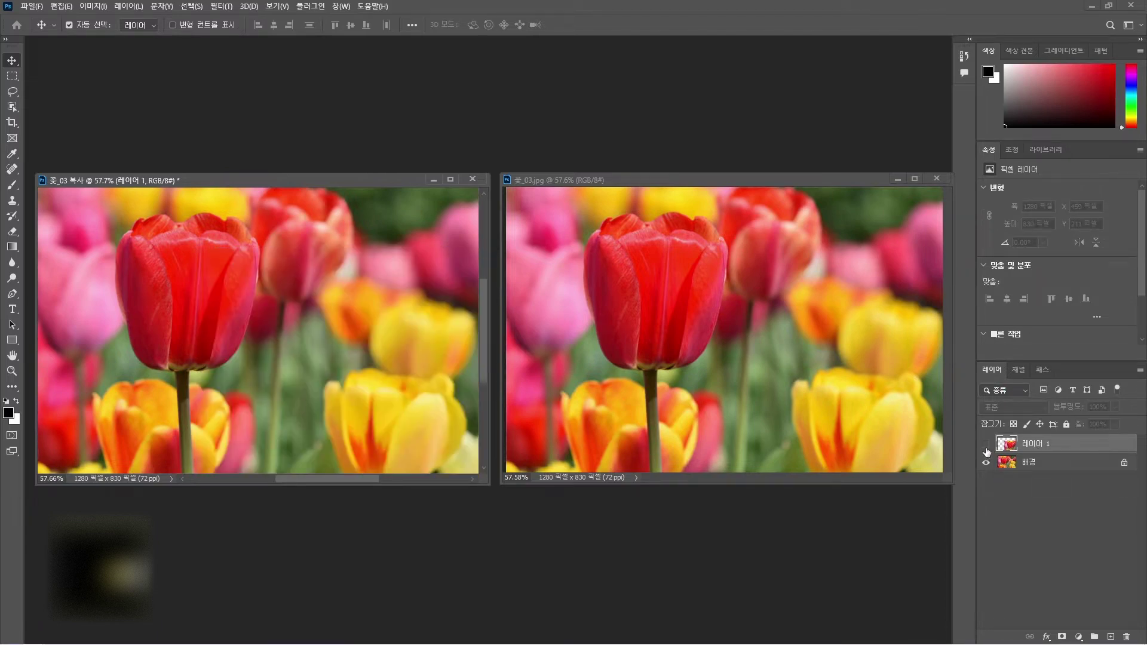
pyautogui.click(986, 445)
pyautogui.moveTo(368, 377)
pyautogui.mouseDown()
pyautogui.moveTo(285, 389)
pyautogui.moveTo(372, 389)
pyautogui.moveTo(289, 360)
pyautogui.moveTo(393, 401)
pyautogui.moveTo(353, 367)
pyautogui.mouseUp()
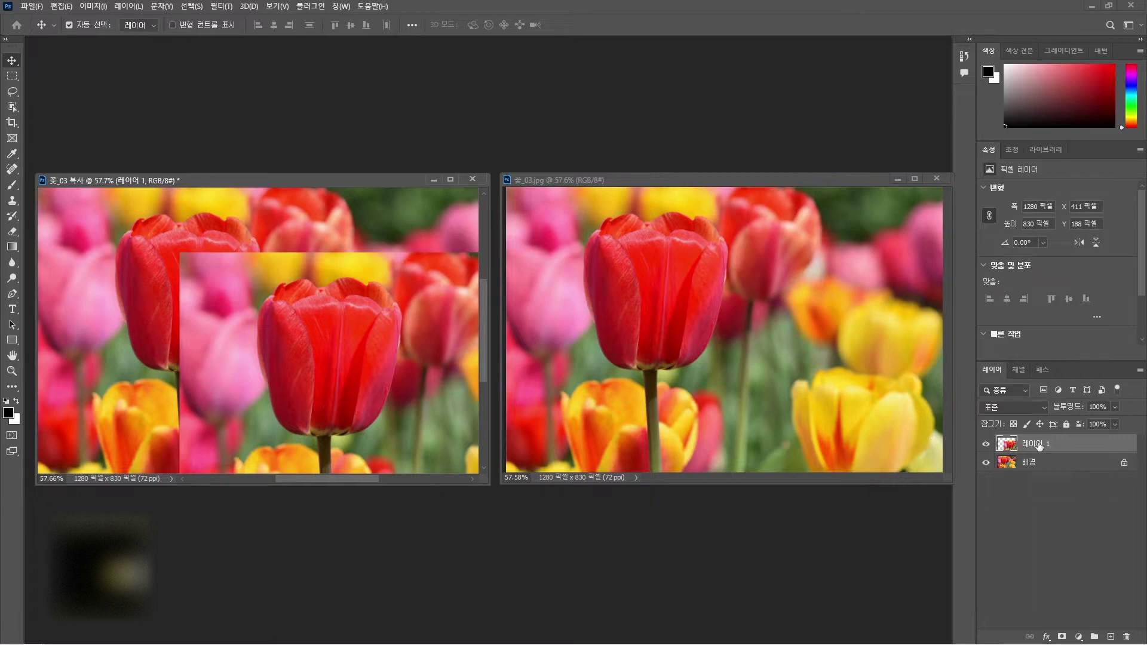
# Copy 레이어 1 from the 꽃_03 복사 document into 꽃_03.jpg, and delete the copied layer there.
pyautogui.moveTo(1039, 445); pyautogui.dragTo(621, 396)
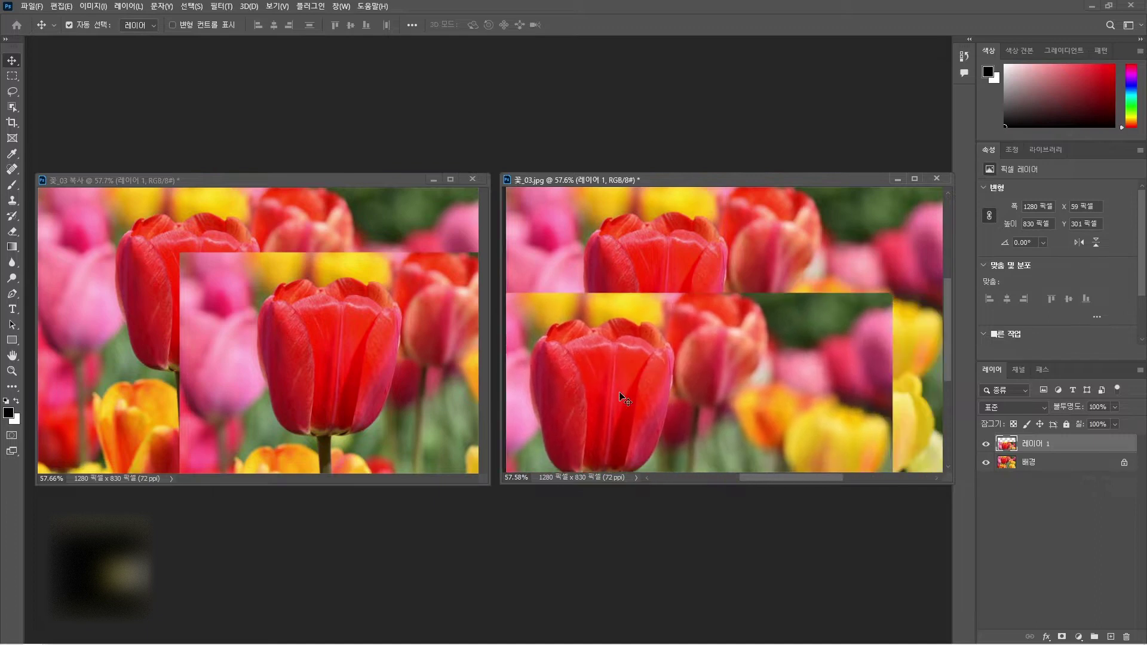
pyautogui.press('Delete')
# Dock the floating 꽃_03 복사 and 꽃_03.jpg windows as tabbed documents.
pyautogui.click(339, 178)
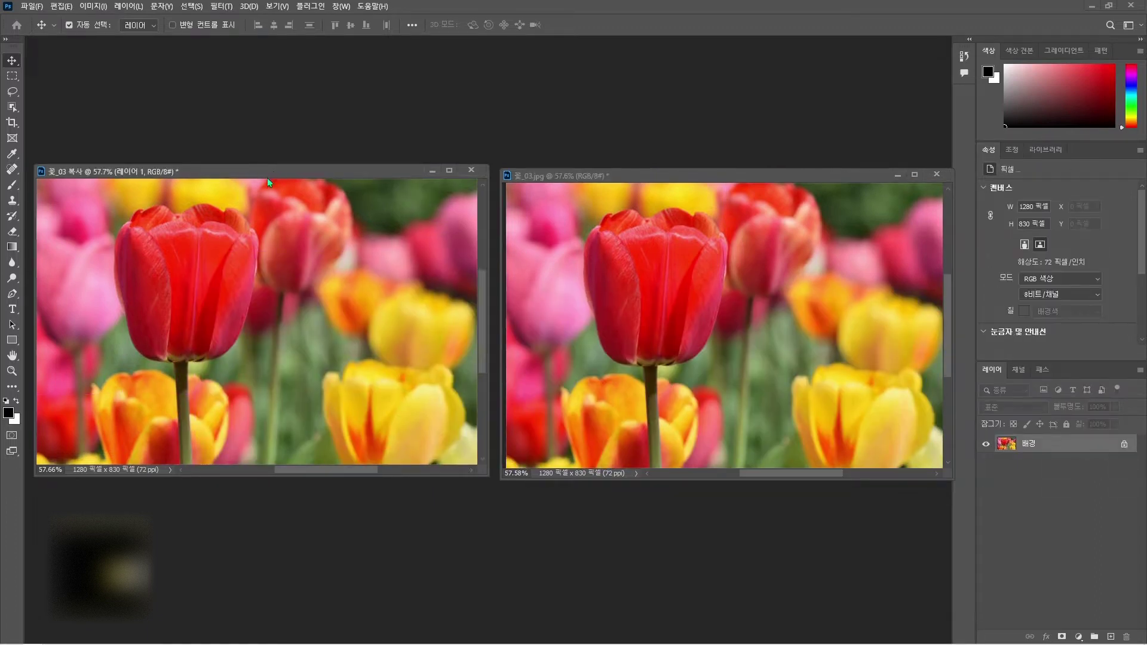
pyautogui.click(267, 177)
pyautogui.moveTo(635, 175)
pyautogui.mouseDown()
pyautogui.moveTo(651, 174)
pyautogui.moveTo(636, 178)
pyautogui.mouseUp()
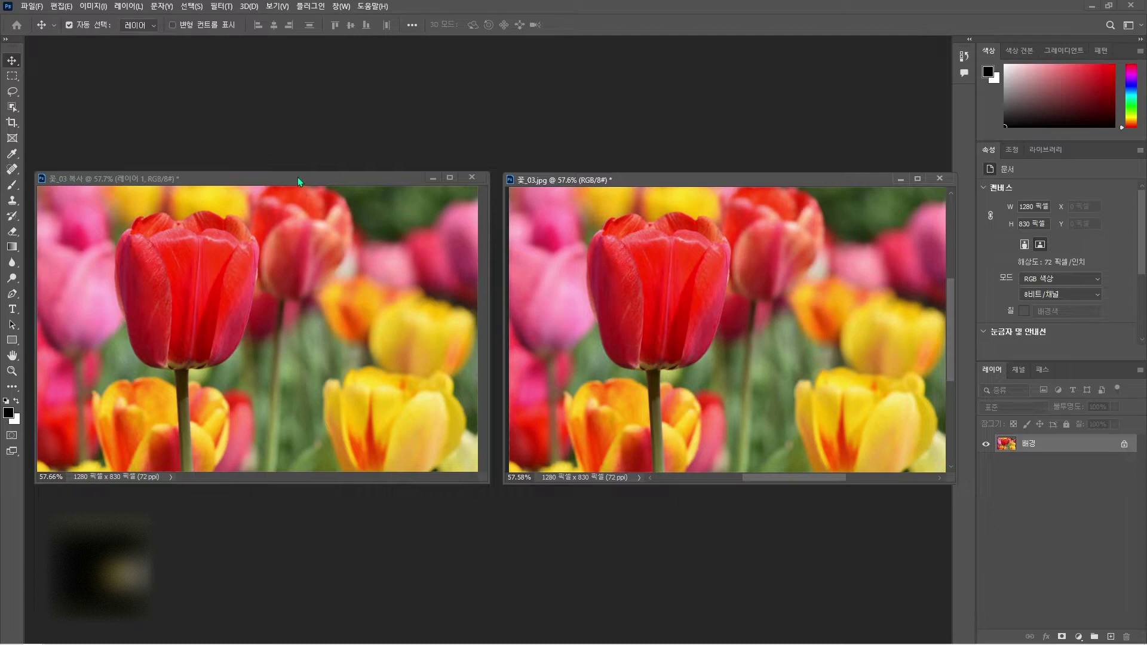
pyautogui.moveTo(297, 177); pyautogui.dragTo(311, 45)
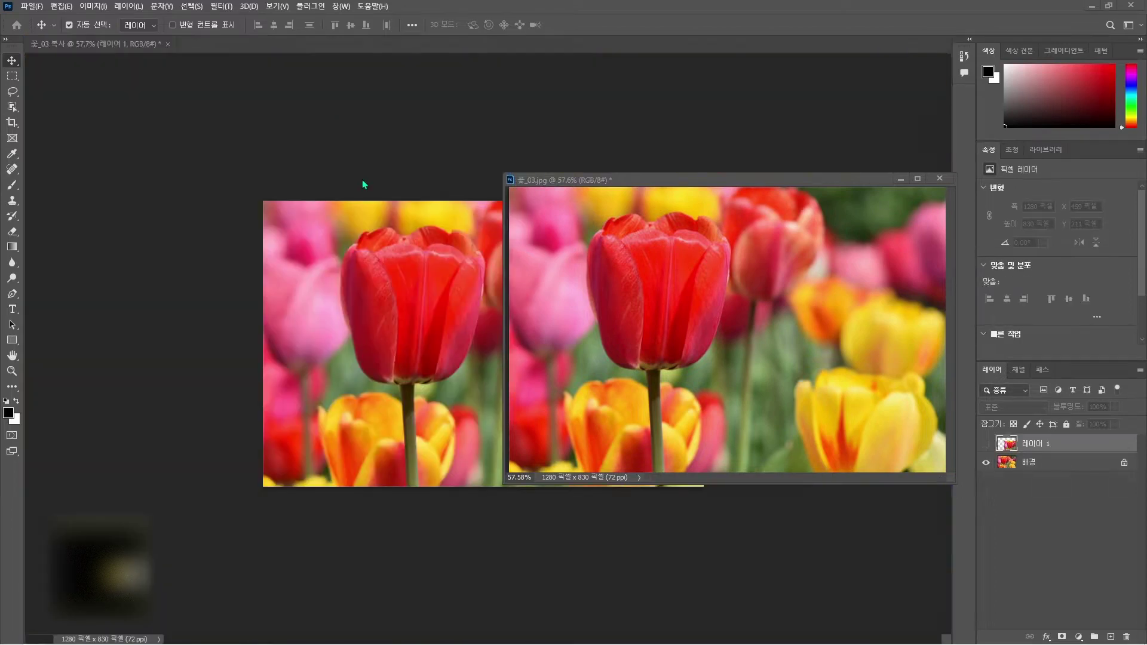
pyautogui.moveTo(636, 179); pyautogui.dragTo(537, 47)
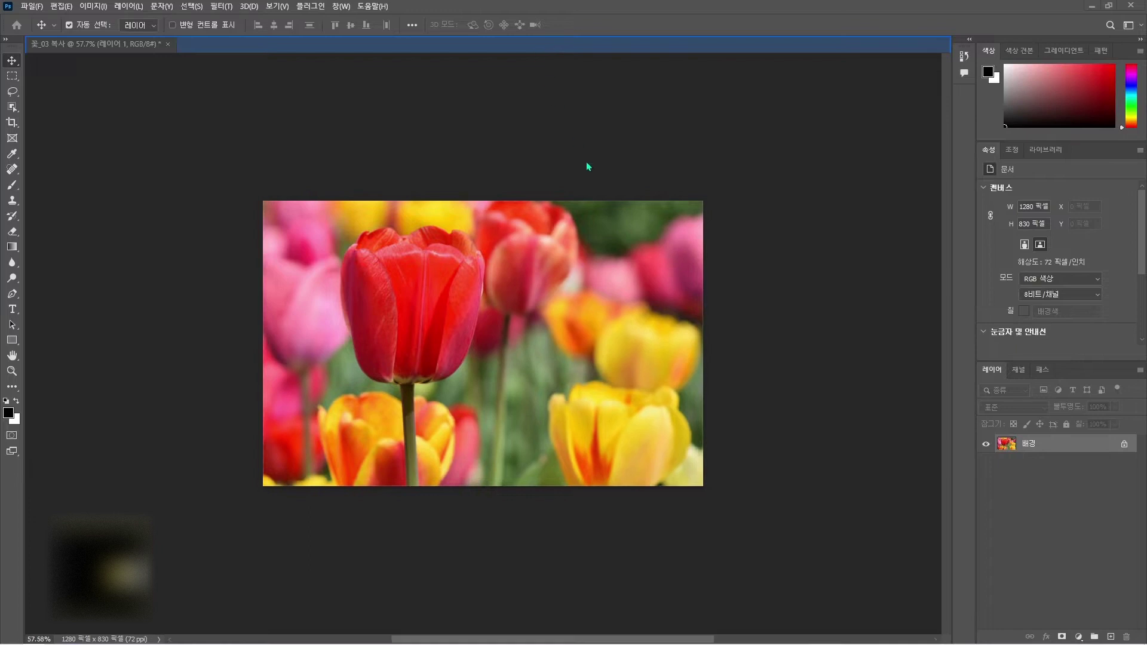
# Switch back and forth between the 꽃_03 복사 and 꽃_03.jpg documents to view each one.
pyautogui.click(129, 45)
pyautogui.click(210, 46)
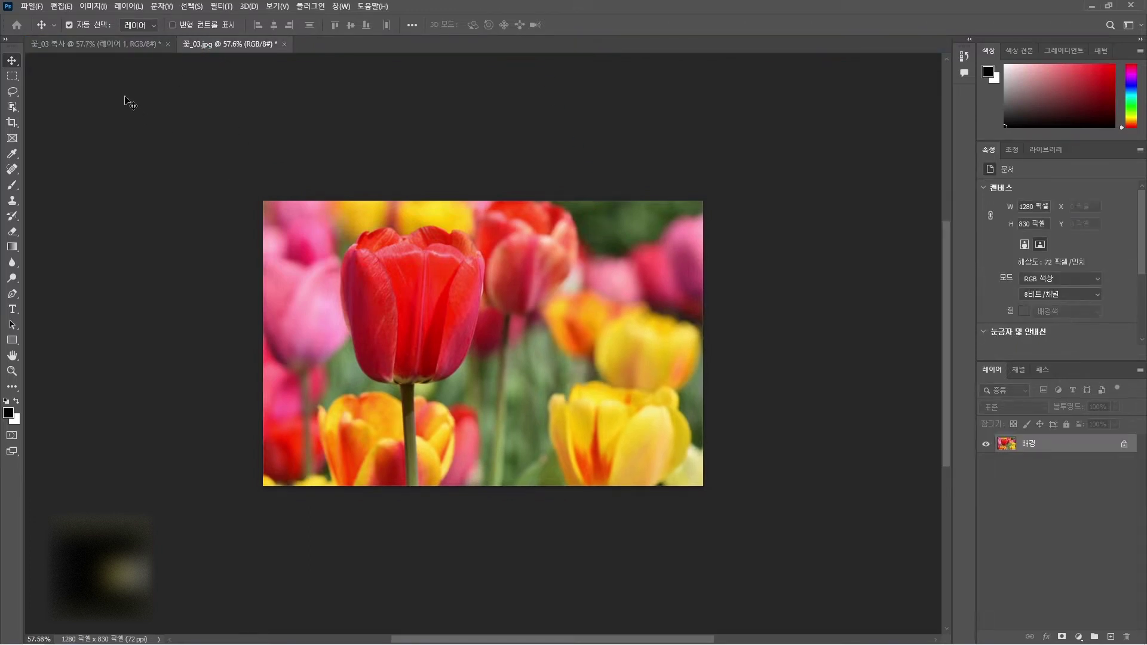
pyautogui.click(105, 46)
pyautogui.click(224, 47)
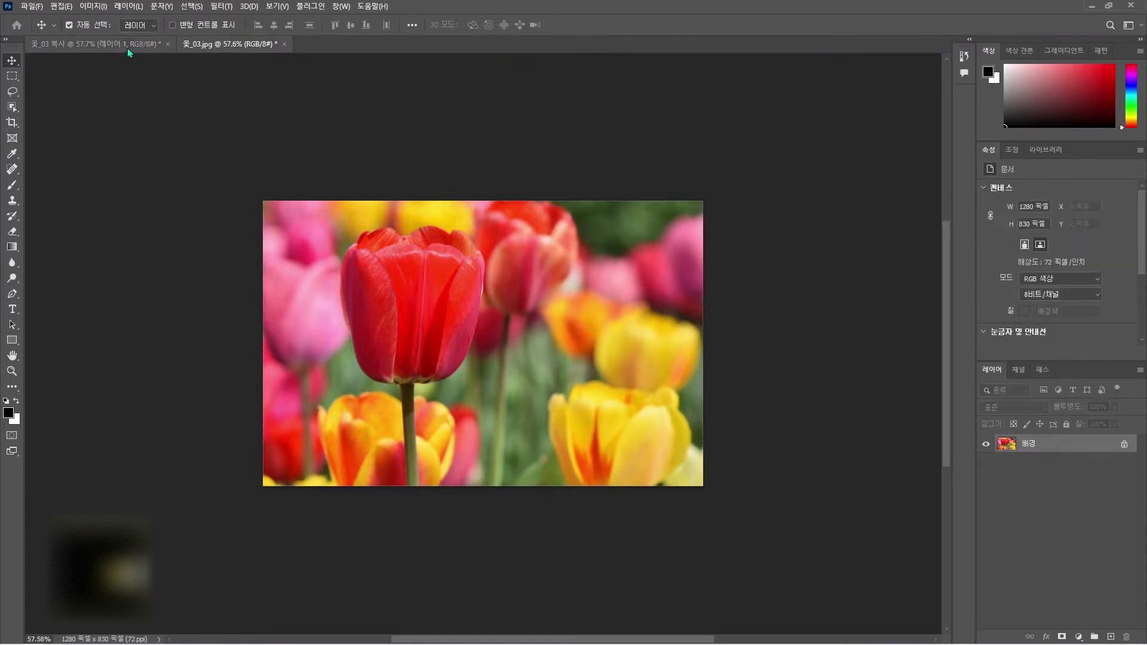
pyautogui.click(128, 47)
pyautogui.click(239, 48)
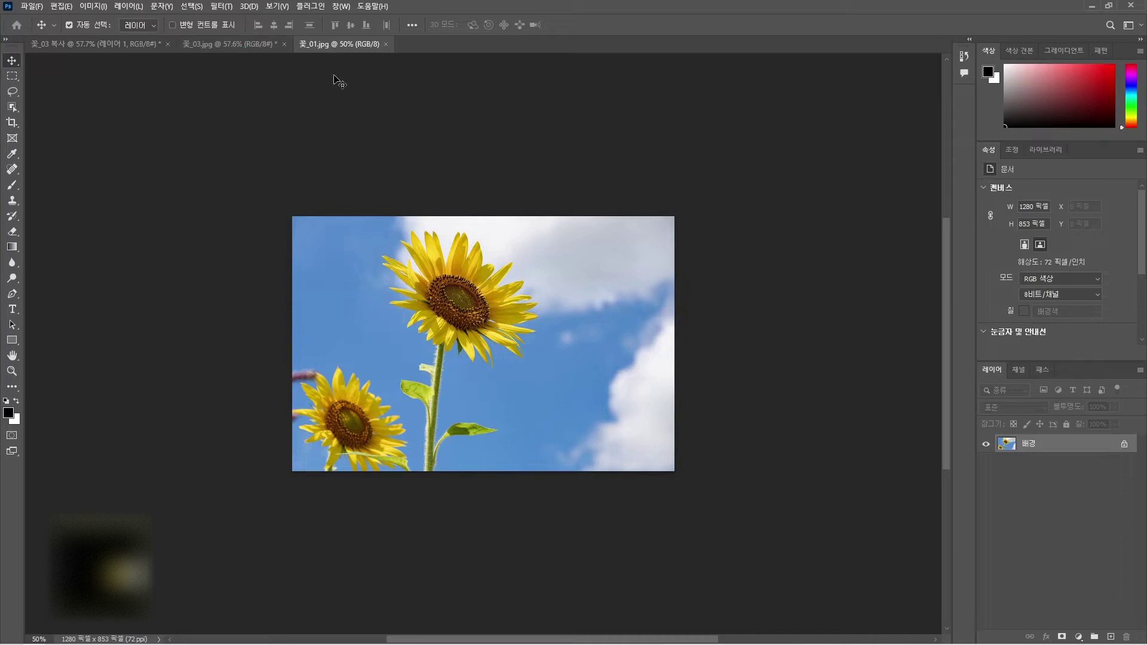
# Copy the sunflower image from 꽃_01.jpg into the tabbed 꽃_03.jpg document as a new layer.
pyautogui.click(232, 45)
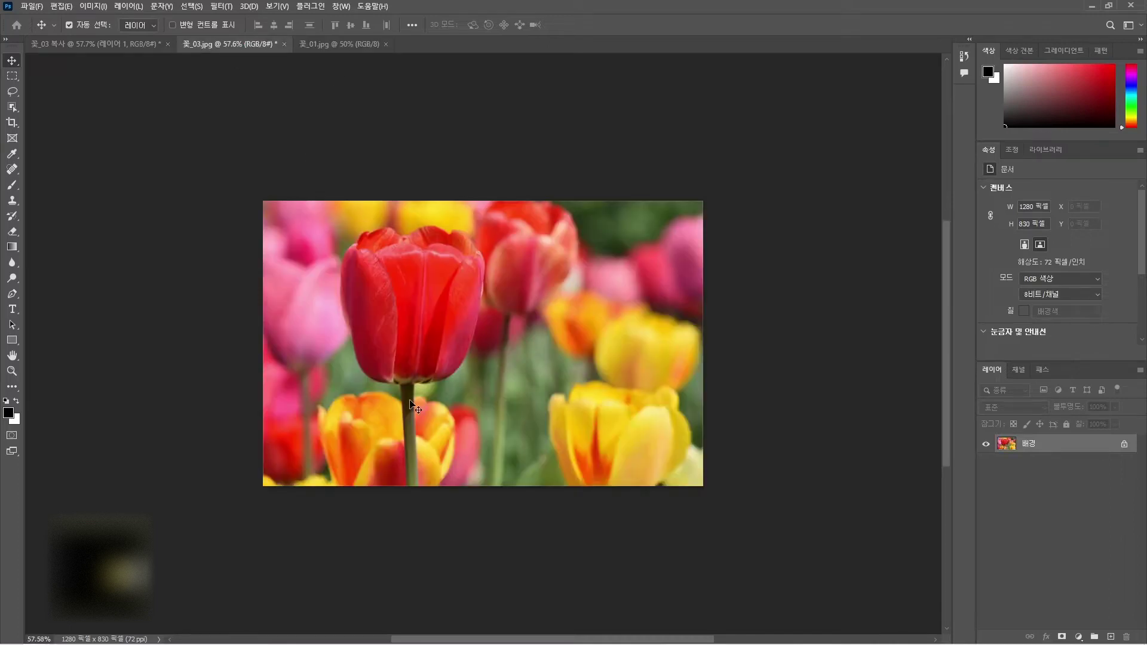
pyautogui.click(338, 43)
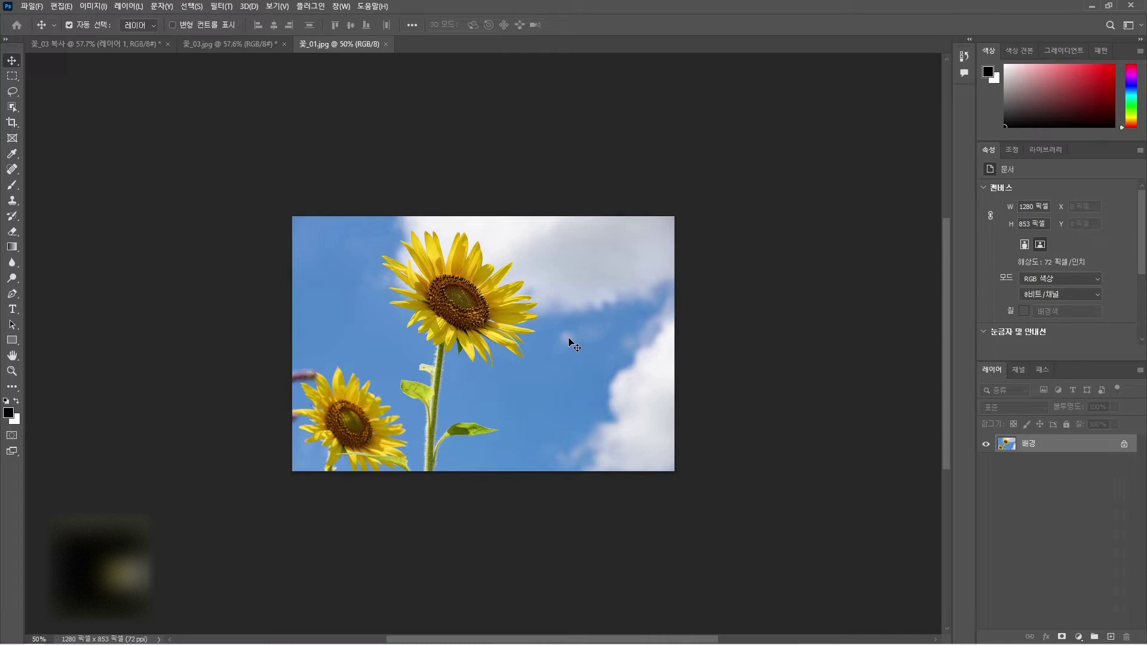
pyautogui.click(244, 46)
pyautogui.click(344, 48)
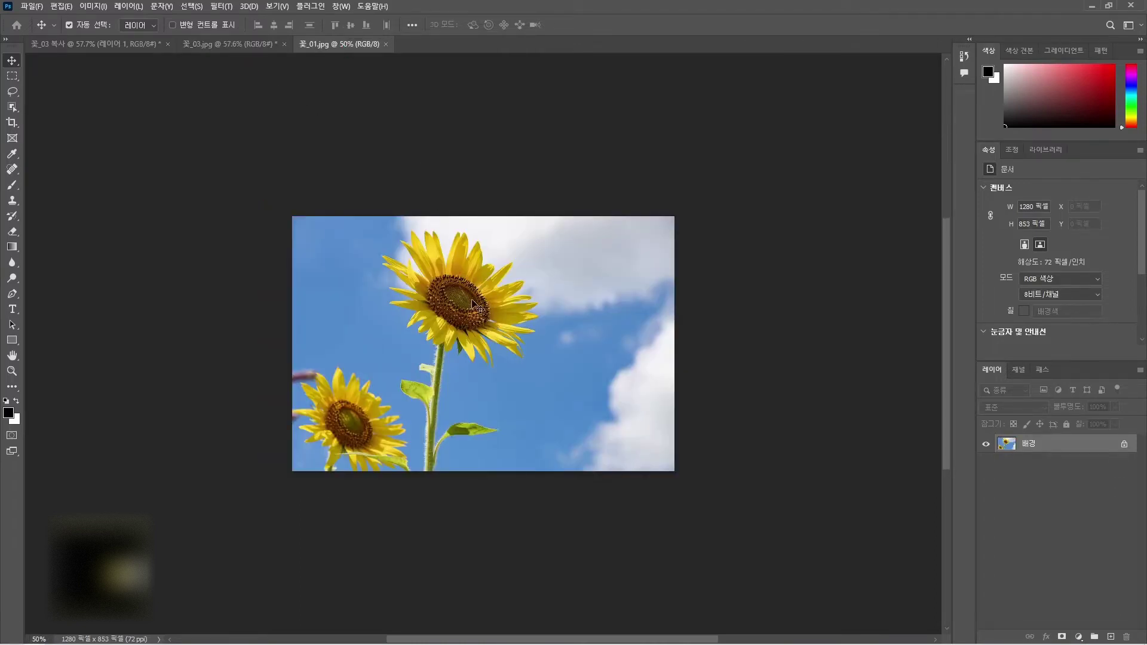
pyautogui.moveTo(470, 299); pyautogui.dragTo(232, 47)
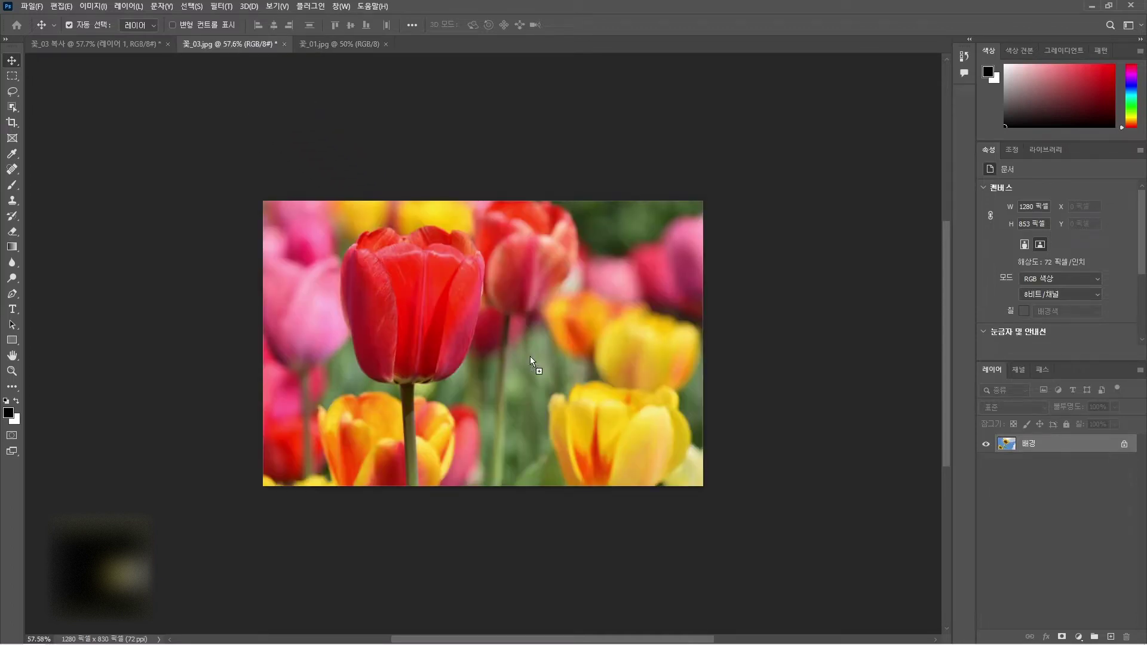
pyautogui.moveTo(529, 356); pyautogui.dragTo(515, 378)
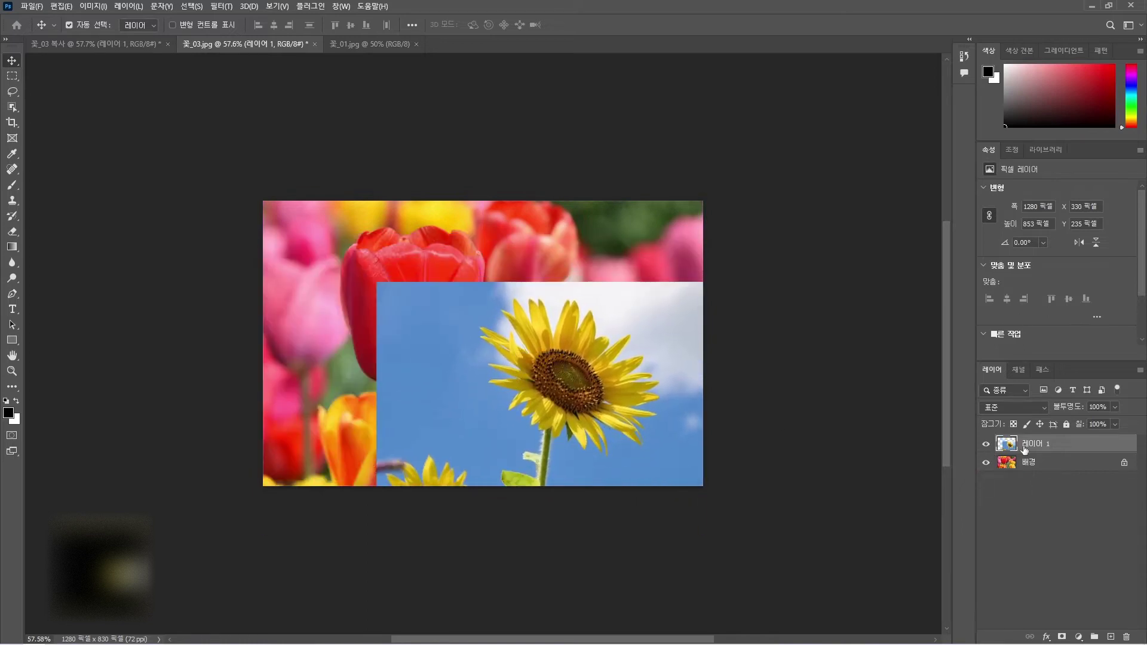
# Toggle the sunflower layer's visibility in 꽃_03.jpg to compare the image with and without it.
pyautogui.click(984, 445)
pyautogui.click(985, 445)
pyautogui.click(985, 445)
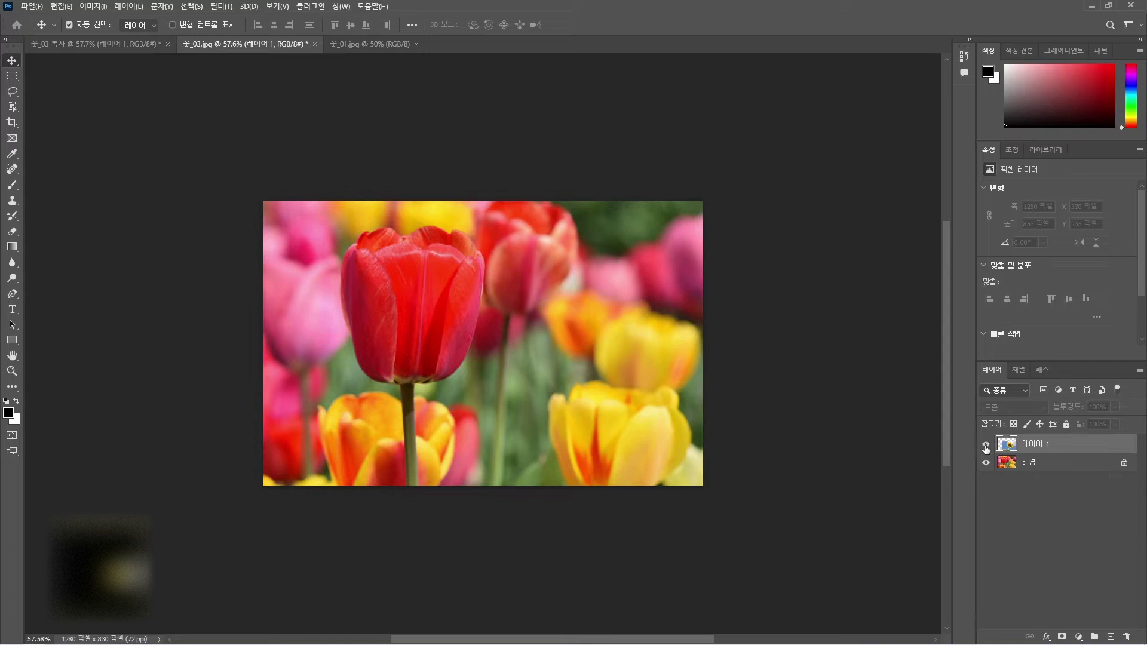
pyautogui.click(985, 445)
pyautogui.press('ctrl')
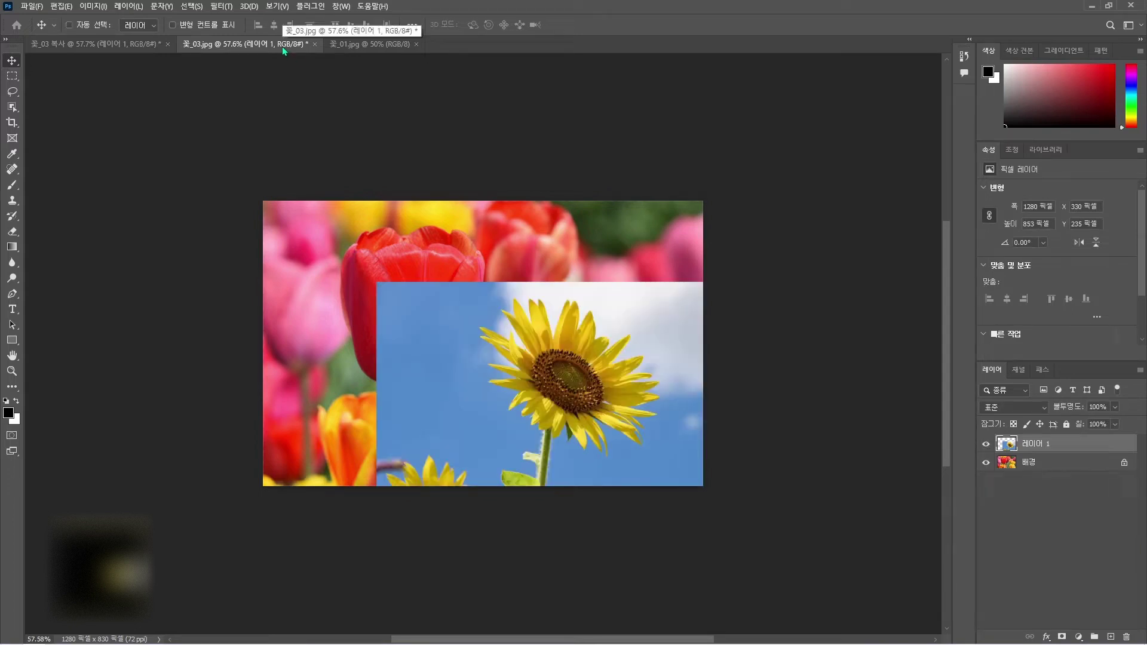
# Float 꽃_03.jpg and 꽃_01.jpg as separate windows and copy the sunflower image onto the tulip image.
pyautogui.click(352, 48)
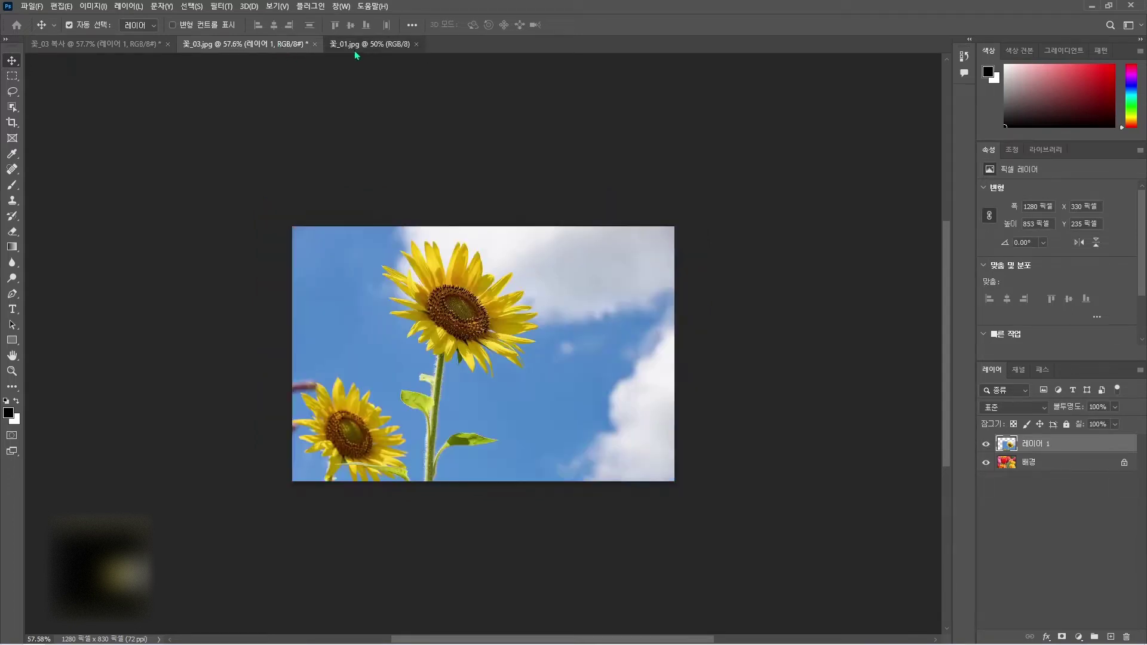
pyautogui.click(273, 45)
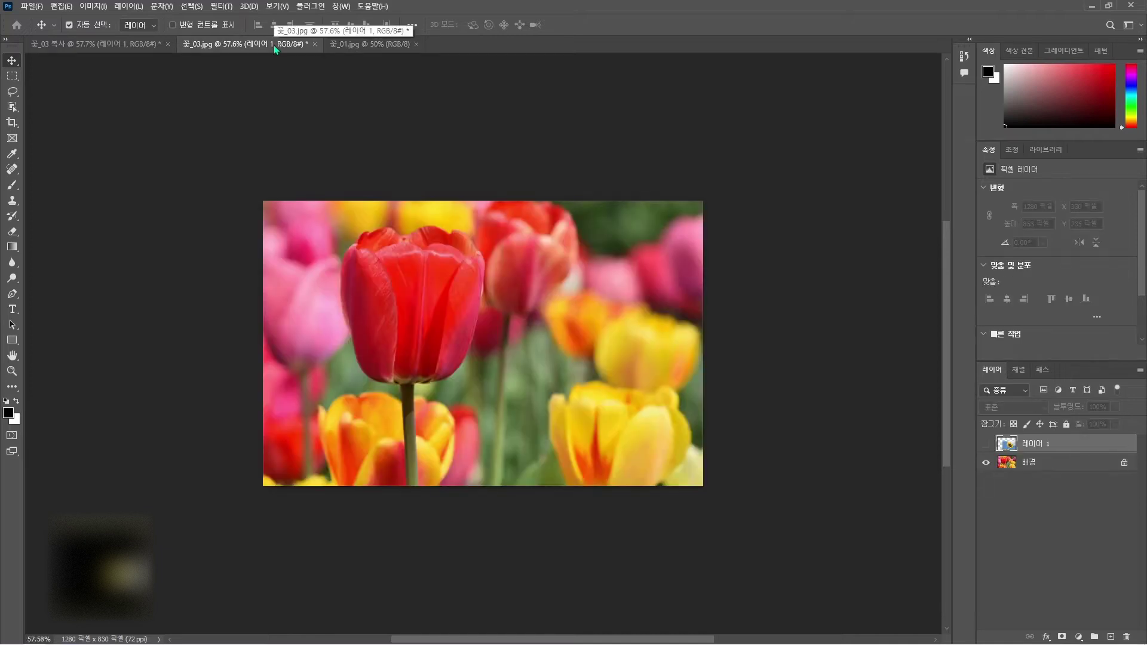
pyautogui.moveTo(274, 44); pyautogui.dragTo(666, 250)
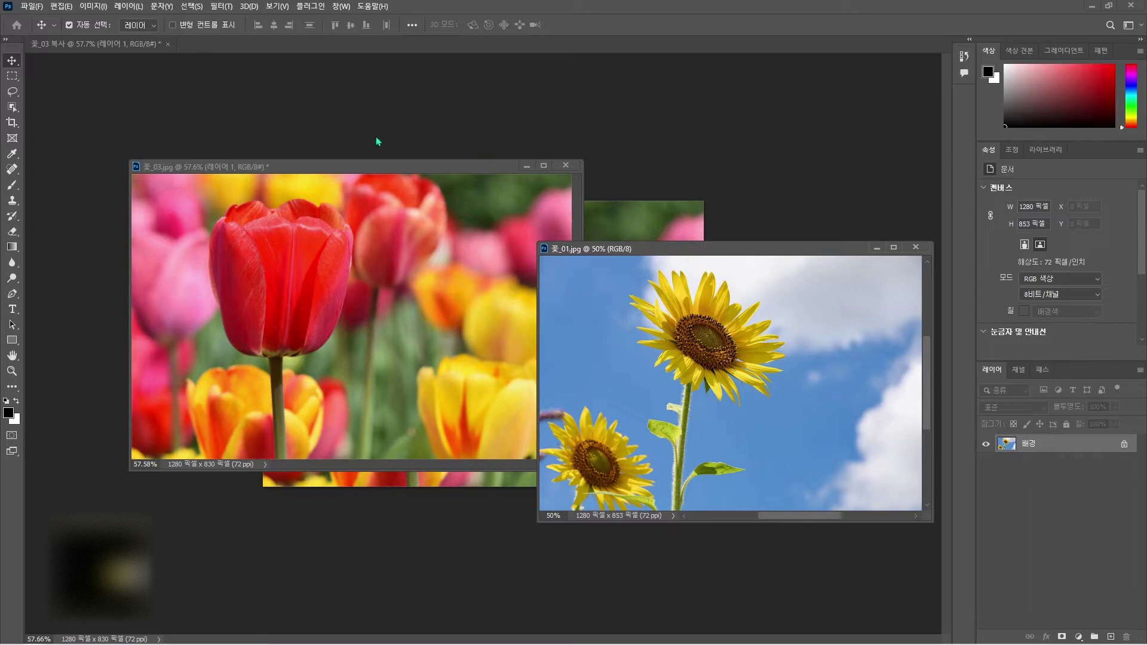
pyautogui.moveTo(392, 168); pyautogui.dragTo(322, 139)
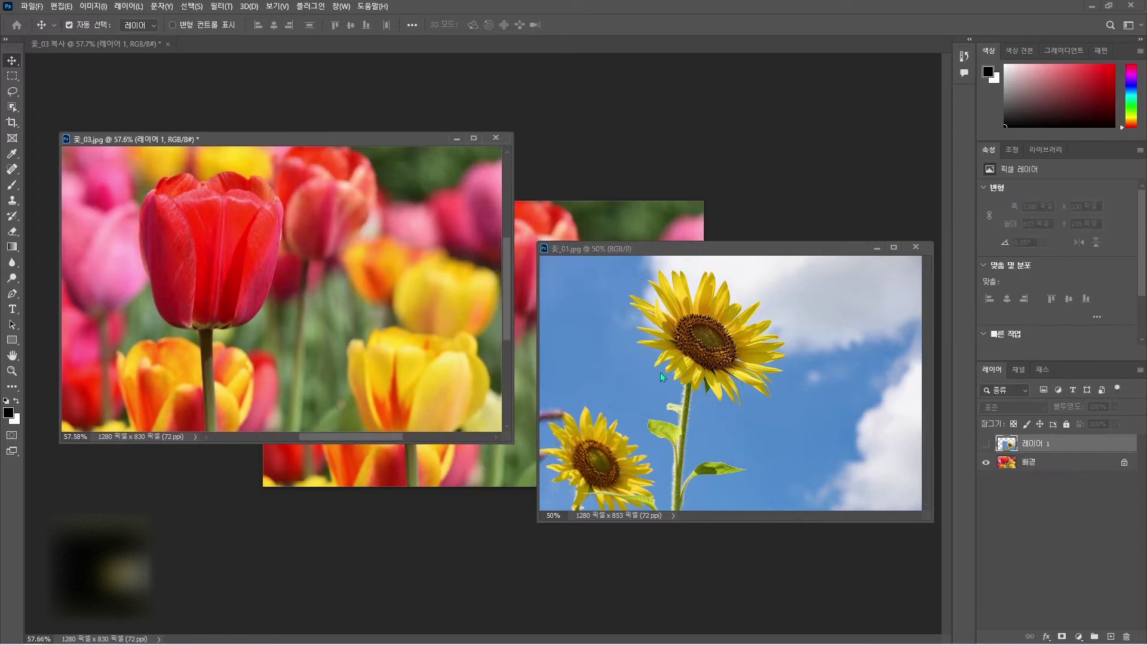
pyautogui.click(695, 345)
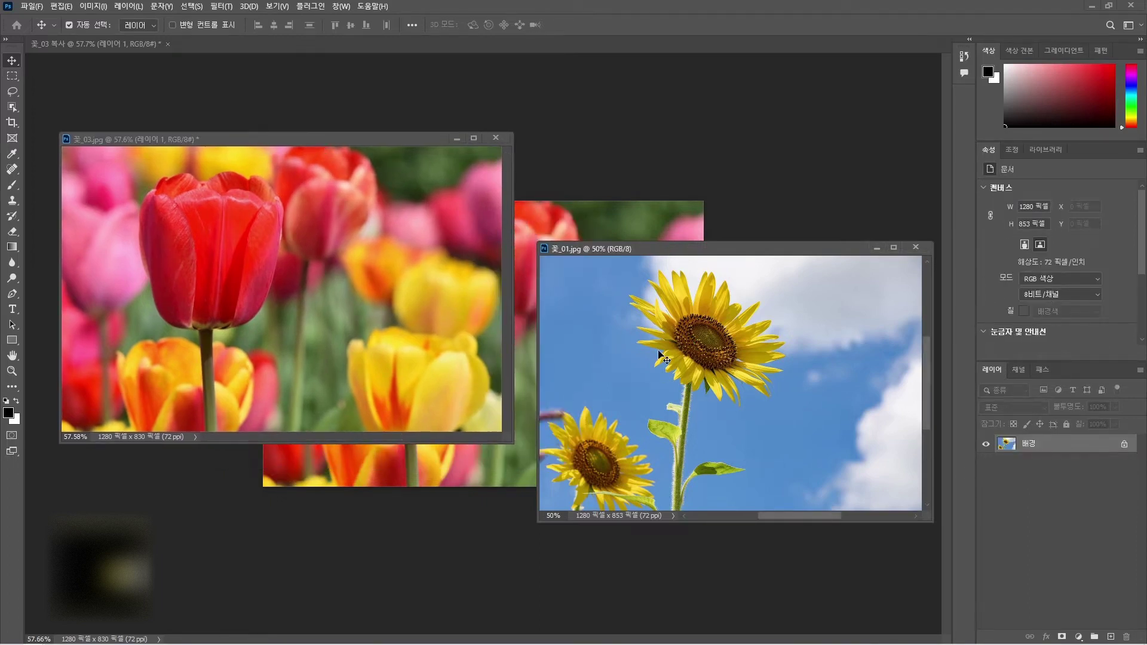
pyautogui.moveTo(659, 355); pyautogui.dragTo(303, 320)
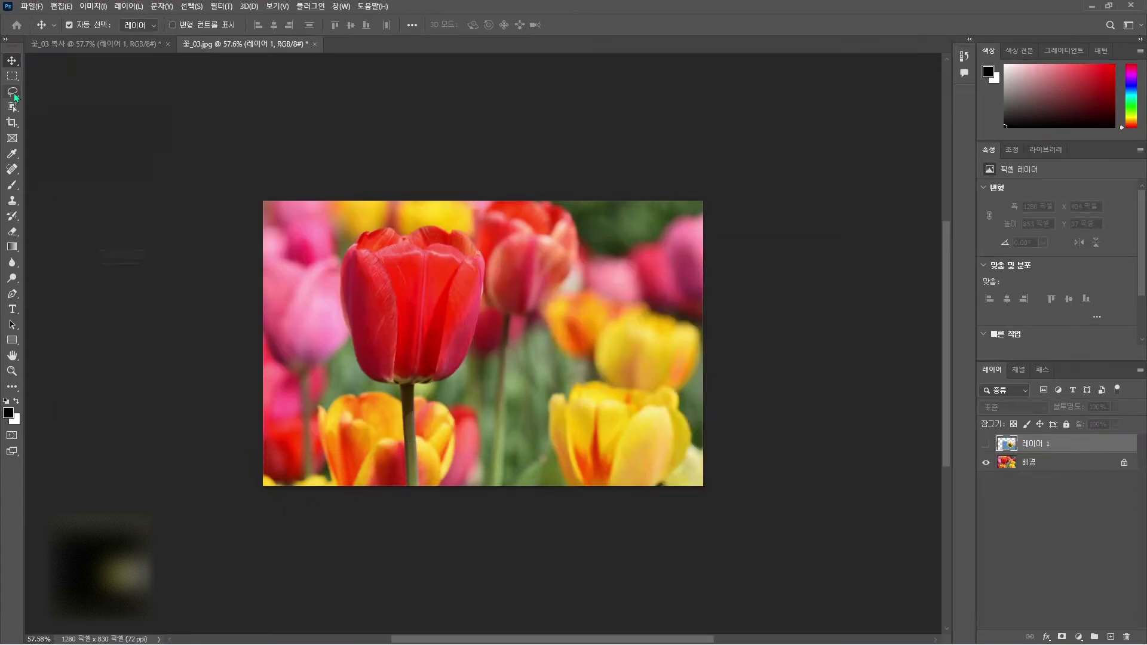
# Trace a freehand Lasso selection around the large red tulip in 꽃_03.jpg, and deselect it.
pyautogui.click(13, 93)
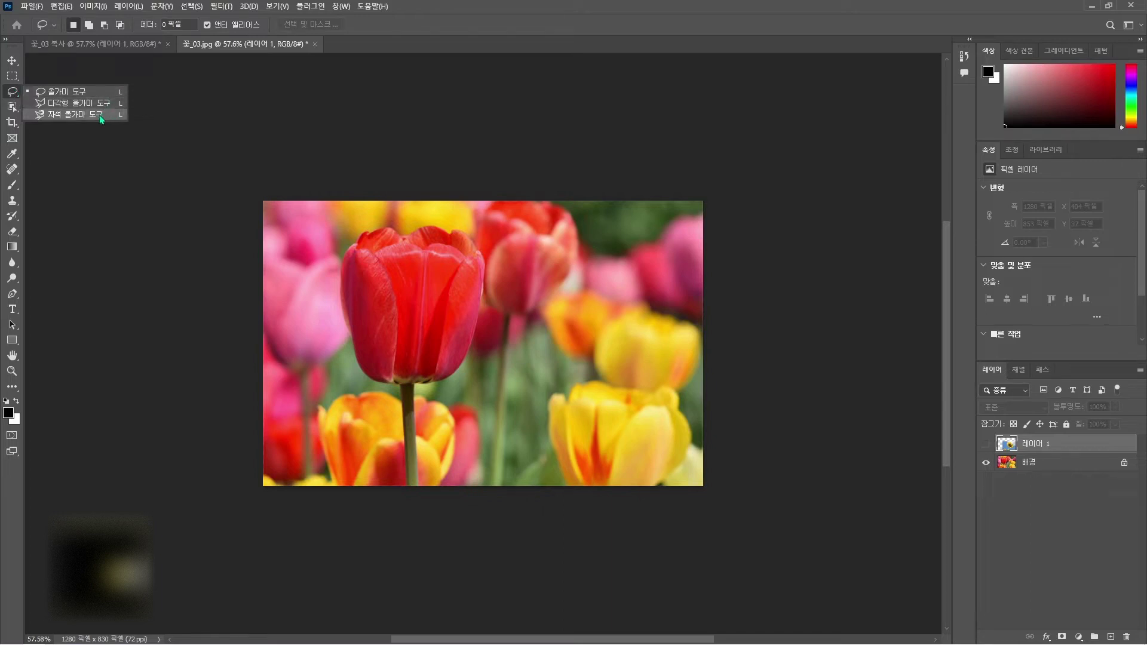
pyautogui.click(79, 94)
pyautogui.hotkey('ctrl', '0')
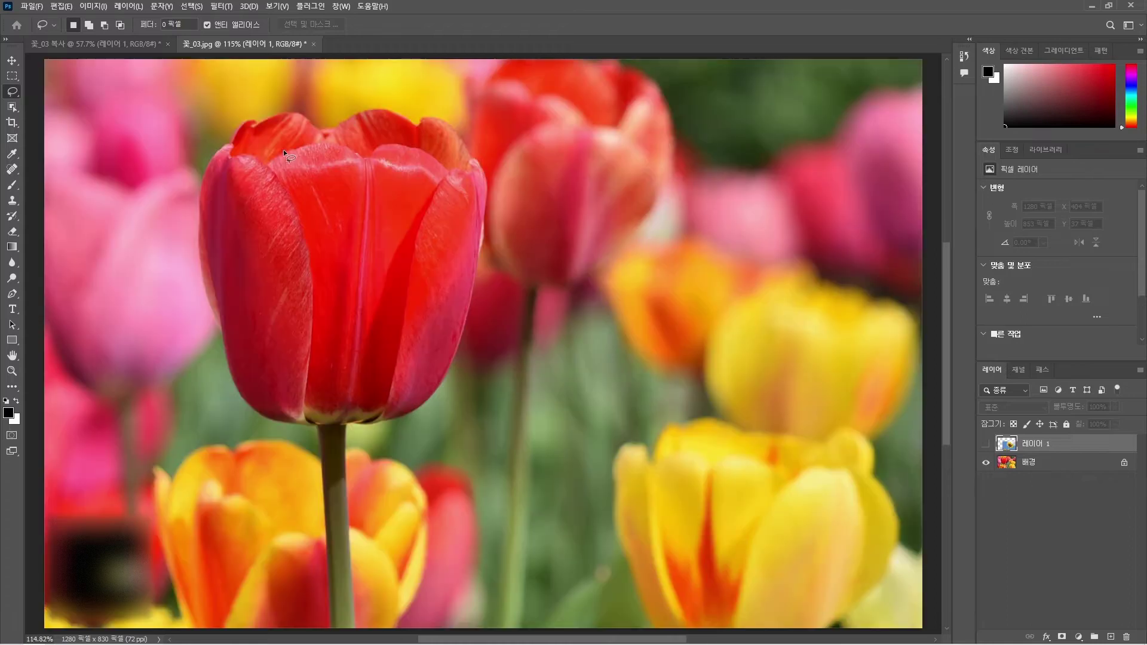
pyautogui.rightClick(16, 95)
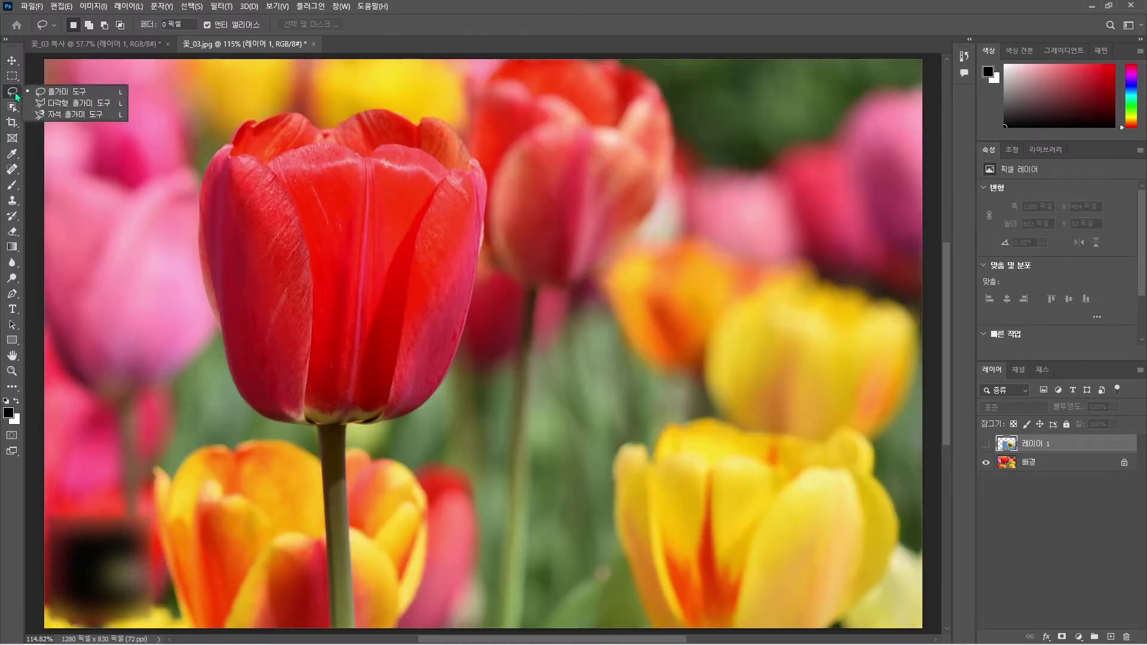
pyautogui.click(66, 91)
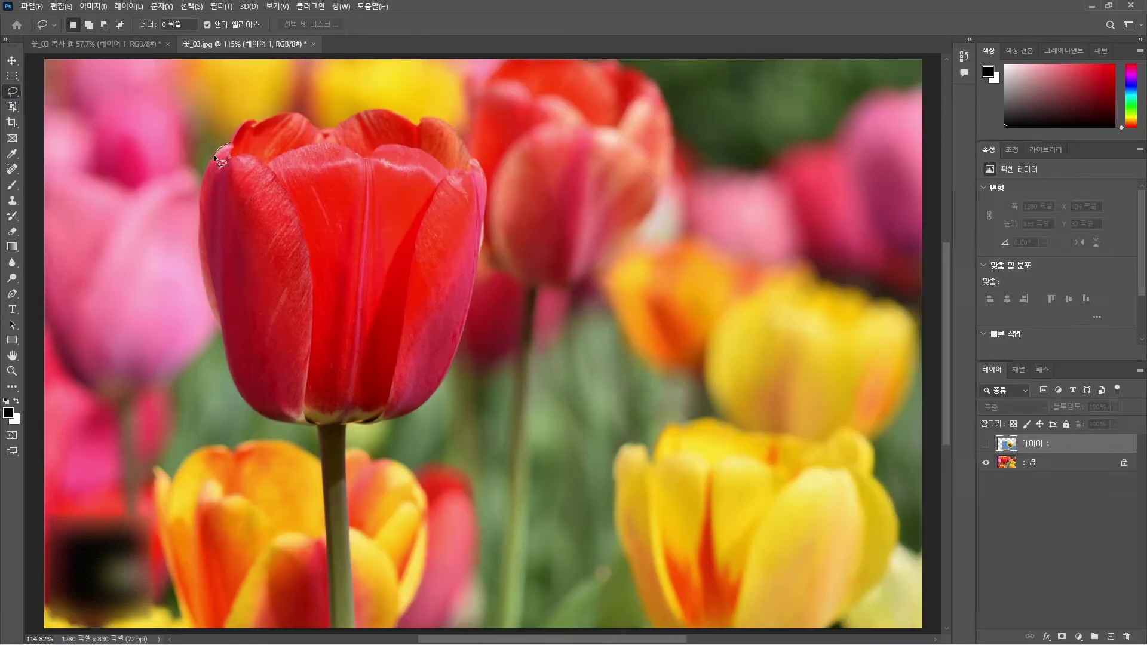
pyautogui.moveTo(199, 201)
pyautogui.mouseDown()
pyautogui.moveTo(437, 443)
pyautogui.moveTo(303, 387)
pyautogui.moveTo(243, 301)
pyautogui.moveTo(231, 132)
pyautogui.mouseUp()
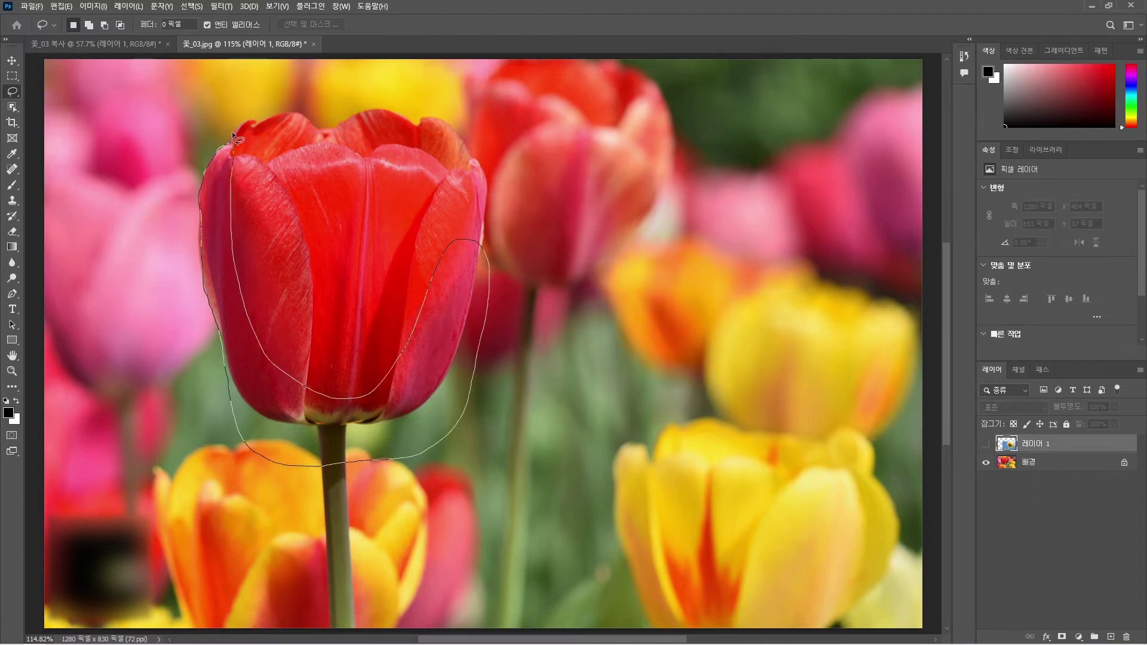
pyautogui.hotkey('ctrl', 'd')
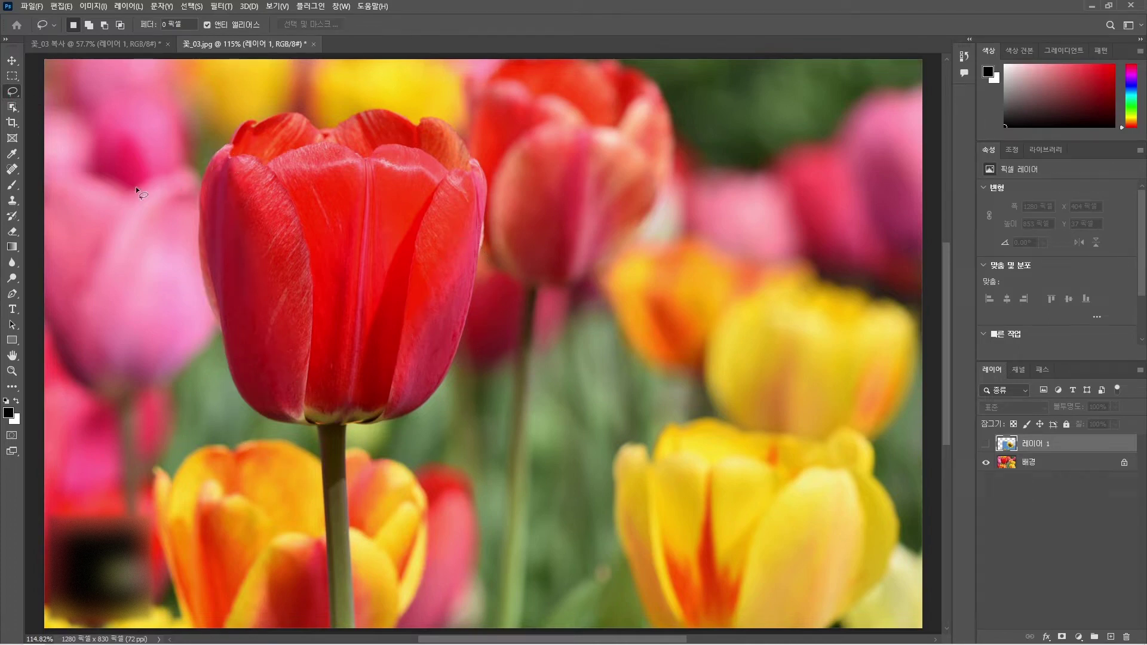
# Draw freehand Lasso selections over the pink tulip and the adjoining edge of the red tulip, and clear them.
pyautogui.moveTo(170, 266)
pyautogui.mouseDown()
pyautogui.moveTo(184, 223)
pyautogui.moveTo(142, 187)
pyautogui.mouseUp()
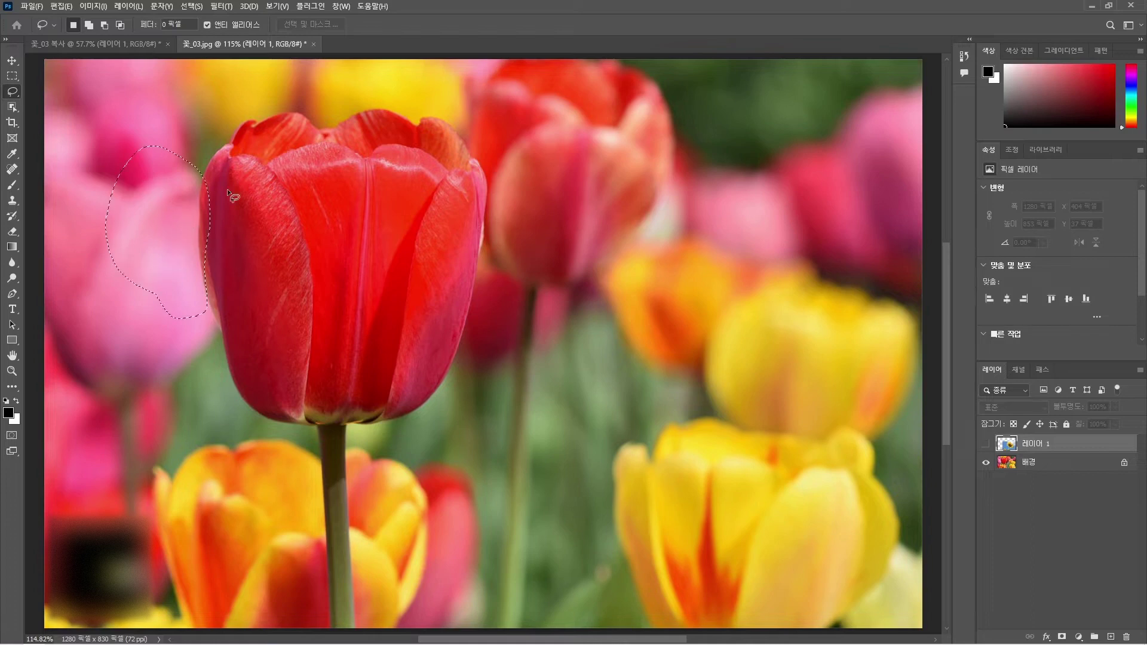
pyautogui.moveTo(190, 118); pyautogui.dragTo(252, 139)
pyautogui.moveTo(174, 317); pyautogui.dragTo(201, 104)
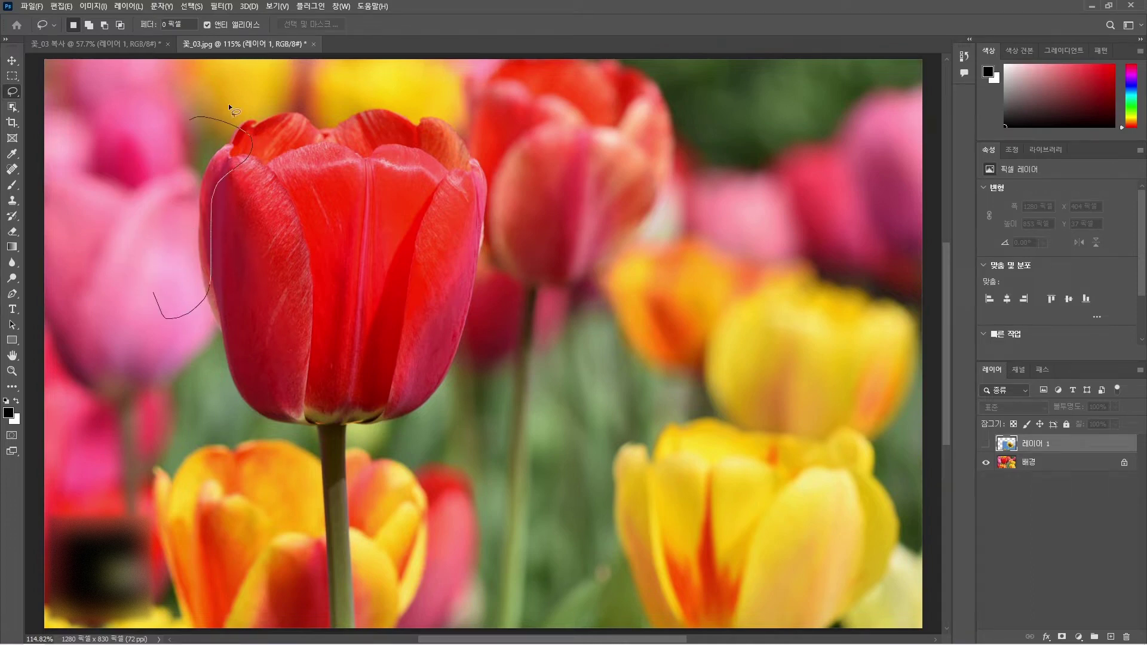
pyautogui.click(430, 251)
# Start a Polygonal Lasso outline along the large red tulip's outer edge, and cancel it.
pyautogui.rightClick(12, 92)
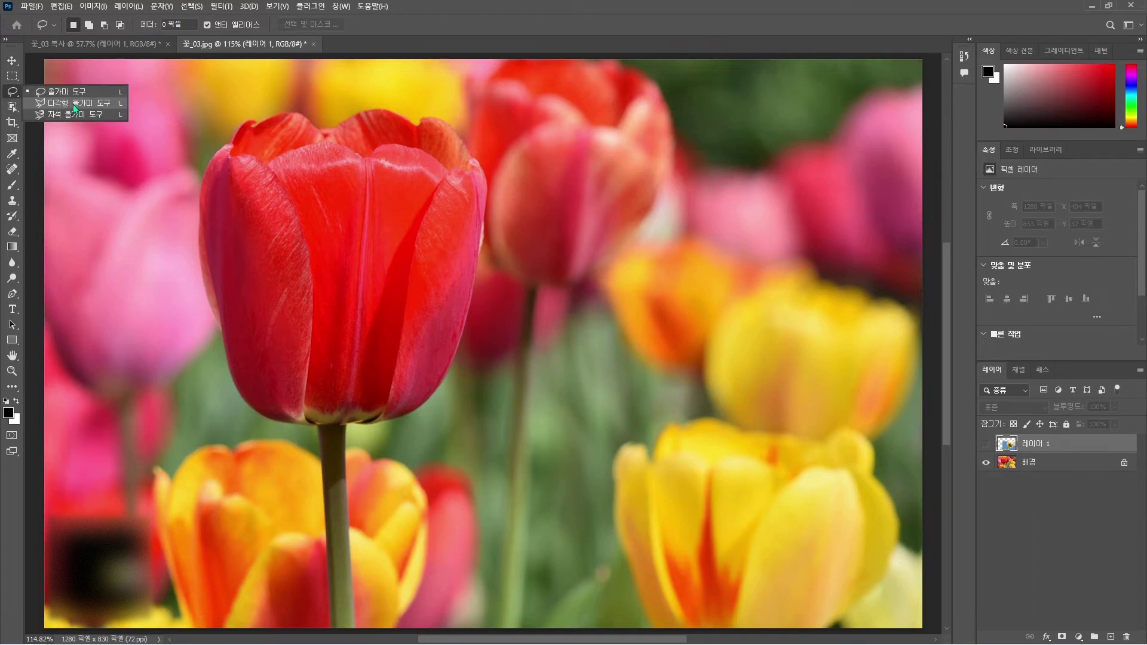
pyautogui.click(76, 102)
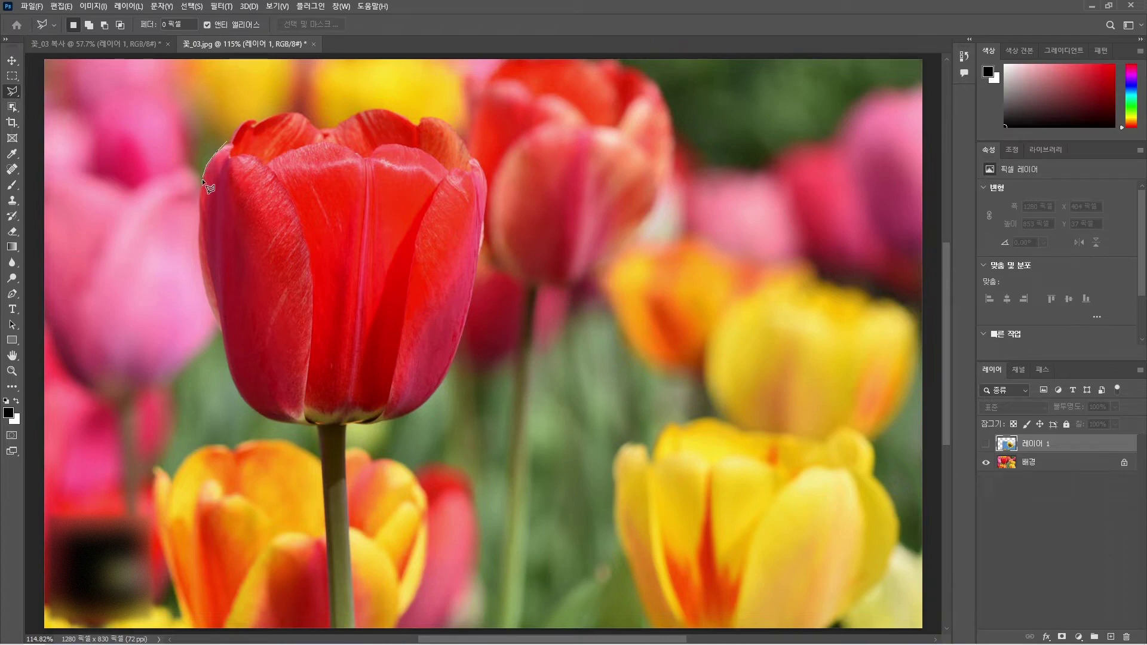
pyautogui.press('Escape')
# Select the large red tulip with the Magnetic Lasso, and activate the 배경 layer with the Move tool.
pyautogui.rightClick(18, 99)
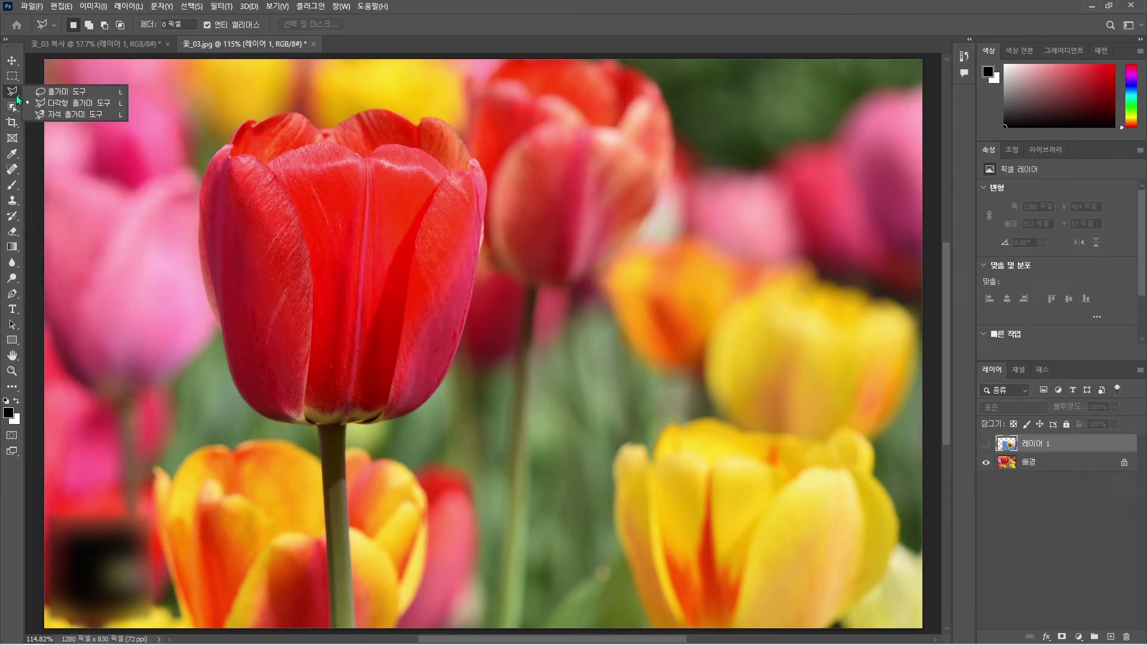
pyautogui.click(77, 114)
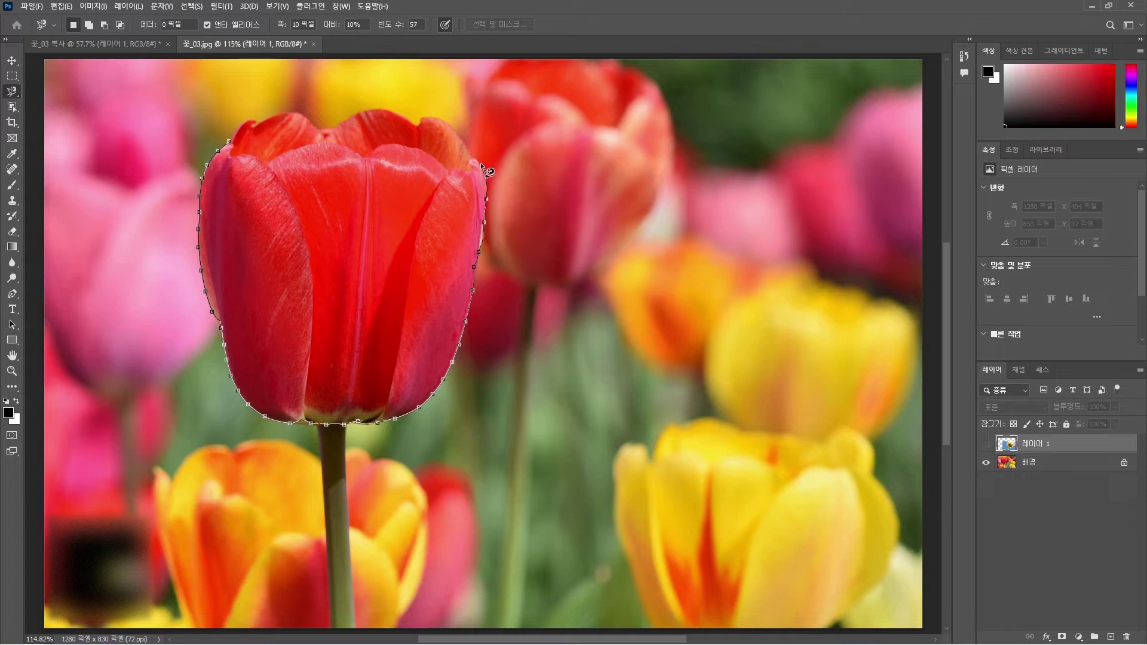
pyautogui.click(230, 143)
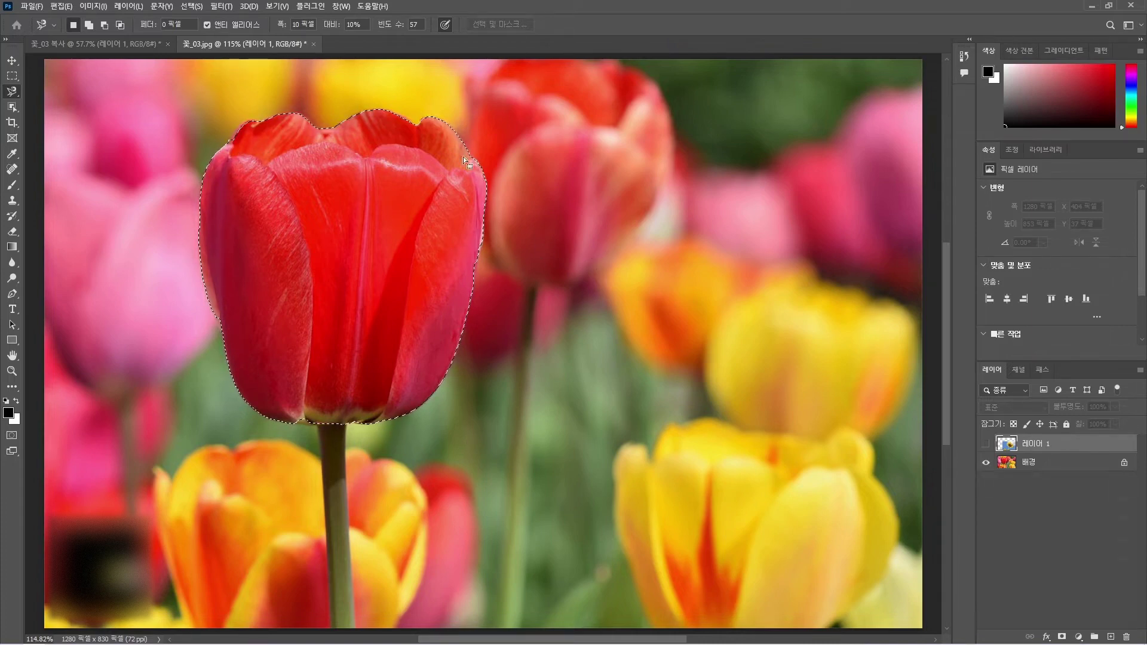
pyautogui.press('v')
pyautogui.click(336, 199)
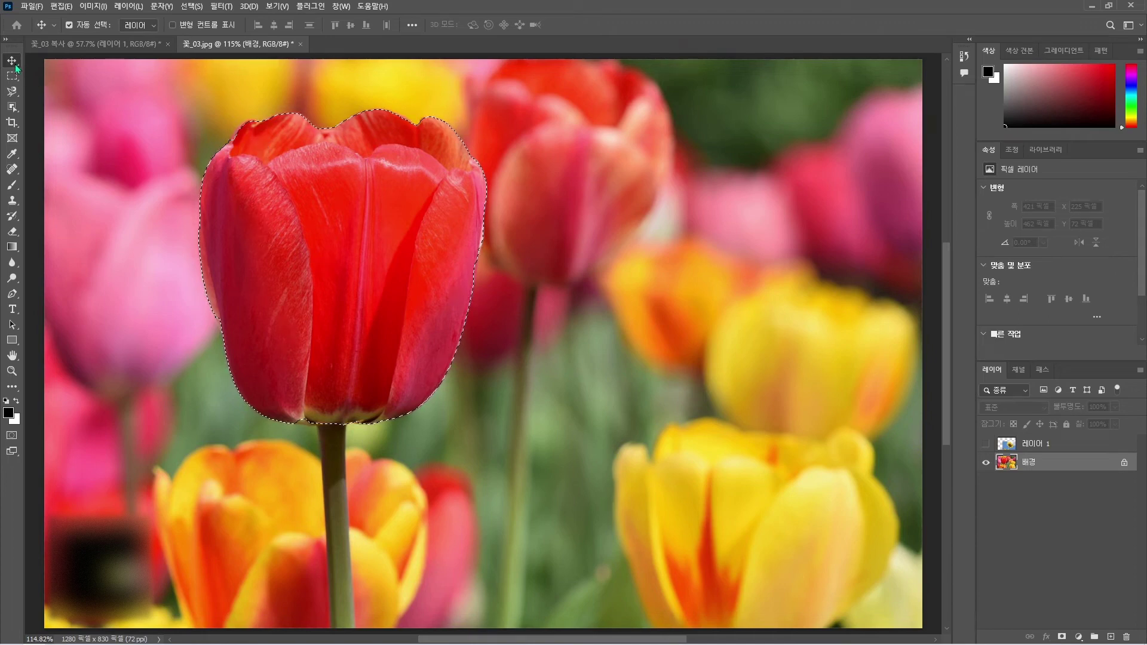
# Try moving the selected tulip sideways on the 배경 layer and then duplicating it there, undoing each attempt.
pyautogui.moveTo(338, 253); pyautogui.dragTo(678, 254)
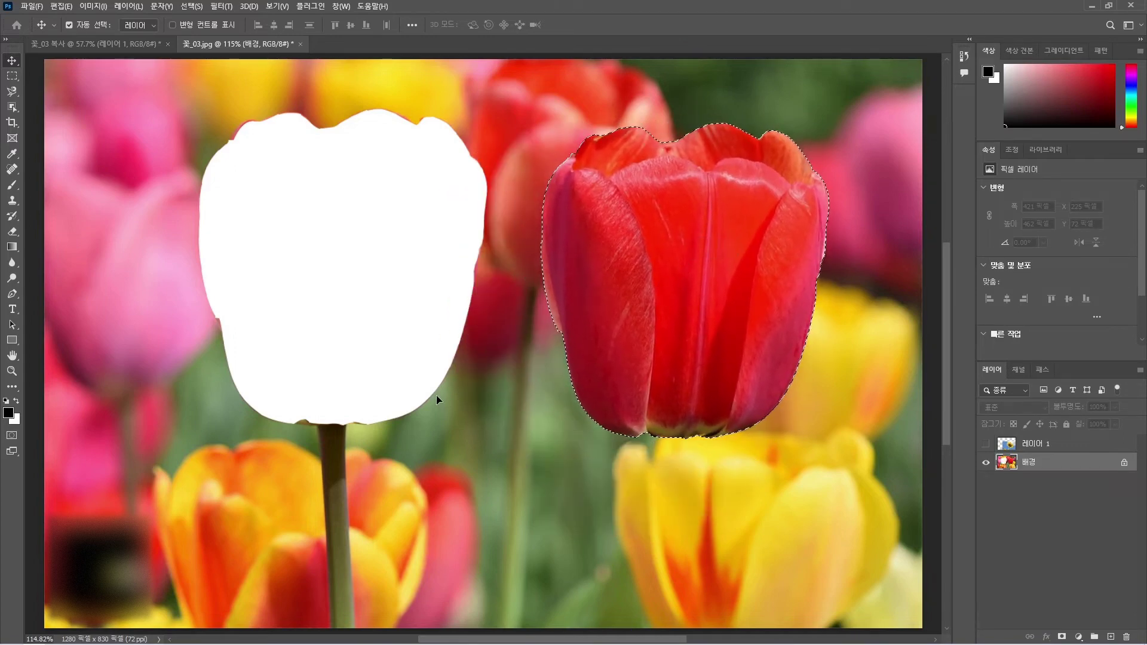
pyautogui.moveTo(691, 280)
pyautogui.mouseDown()
pyautogui.moveTo(672, 278)
pyautogui.moveTo(700, 287)
pyautogui.moveTo(686, 272)
pyautogui.moveTo(689, 289)
pyautogui.mouseUp()
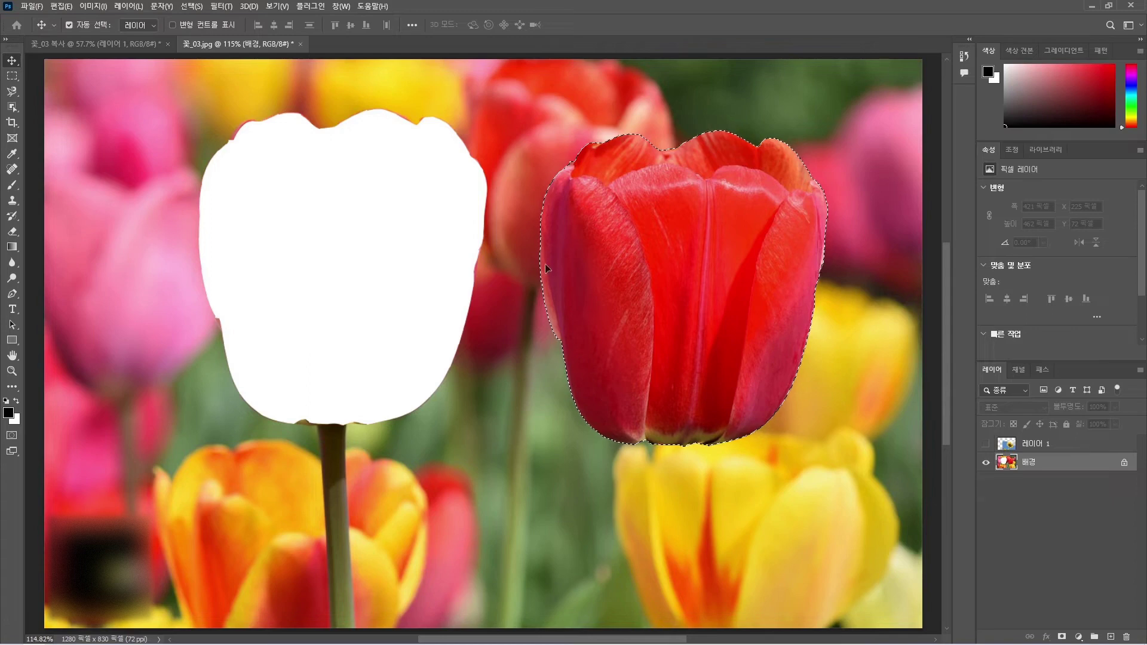
pyautogui.hotkey('ctrl', 'z')
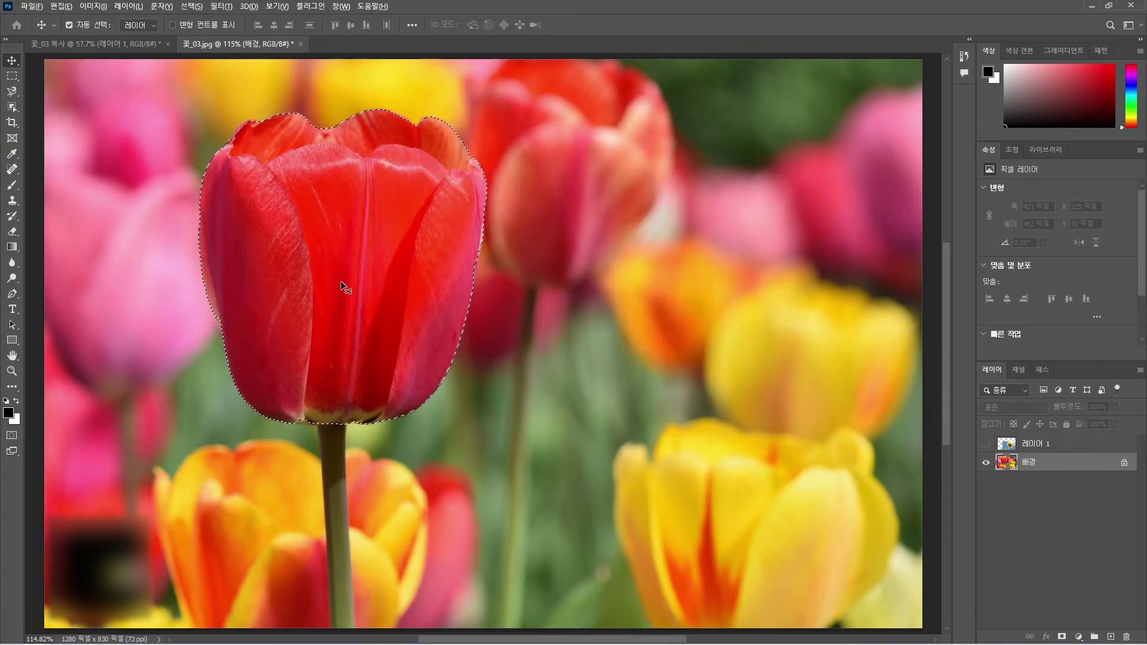
pyautogui.moveTo(341, 281); pyautogui.dragTo(694, 364)
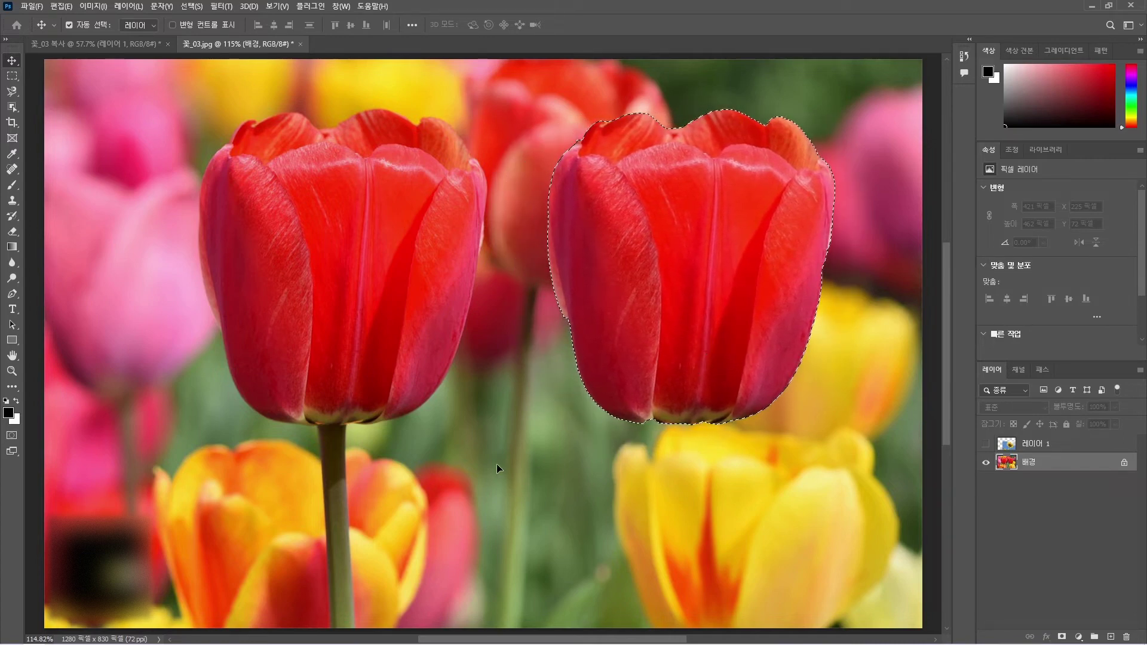
pyautogui.hotkey('ctrl', 'z')
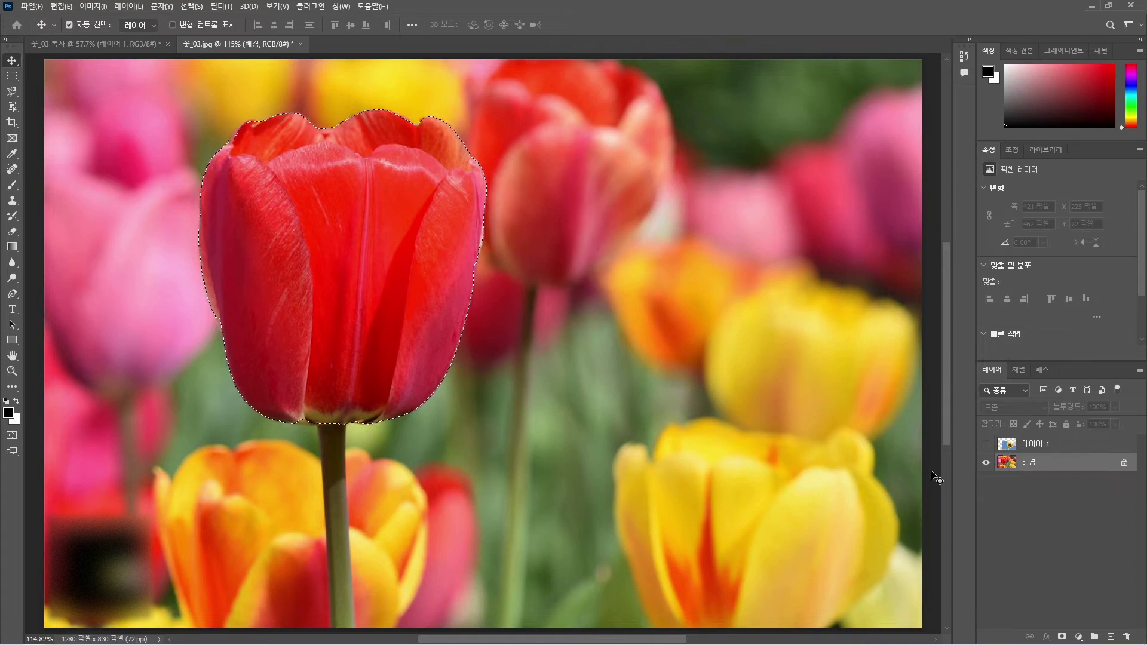
# Copy the selected tulip onto a new layer, and toggle layer visibility to check the copy.
pyautogui.hotkey('ctrl', 'j')
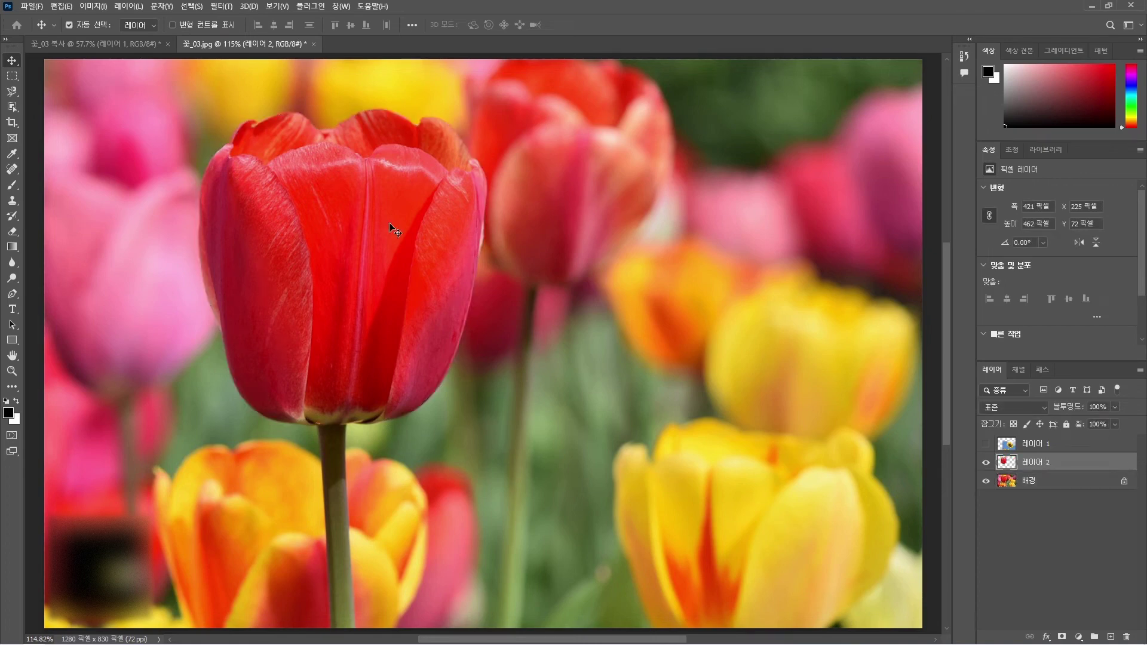
pyautogui.click(985, 463)
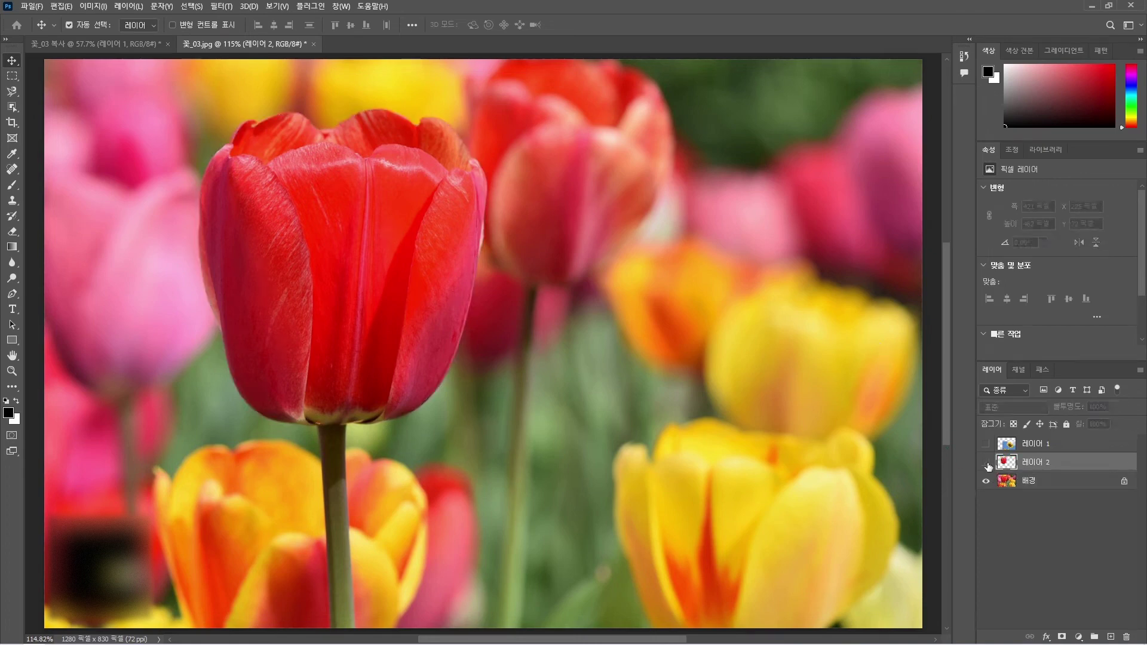
pyautogui.click(986, 464)
pyautogui.click(986, 482)
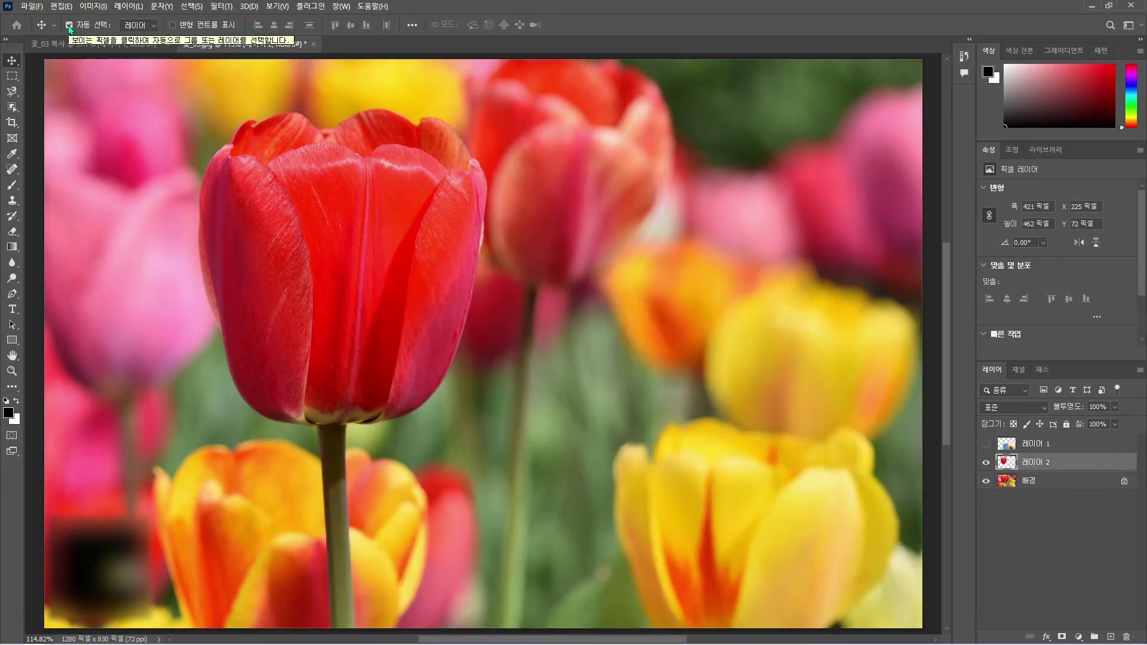
# Turn off Auto-Select, show 레이어 1, and move its sunflower image to about X 539, Y 428 px.
pyautogui.click(69, 26)
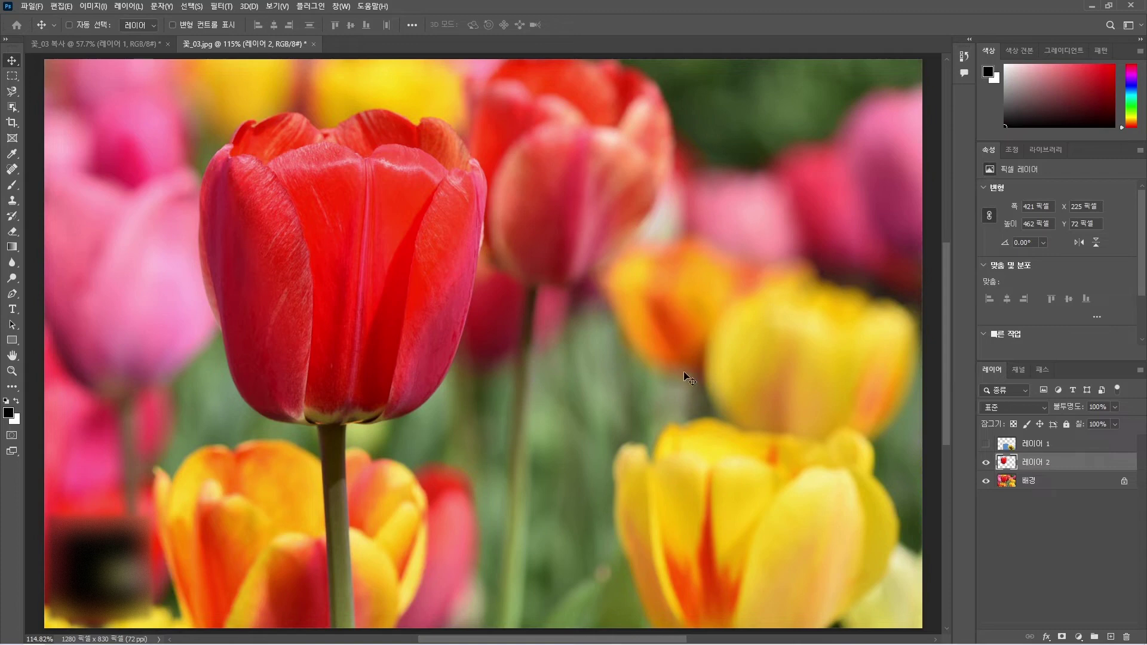
pyautogui.click(1037, 443)
pyautogui.click(985, 443)
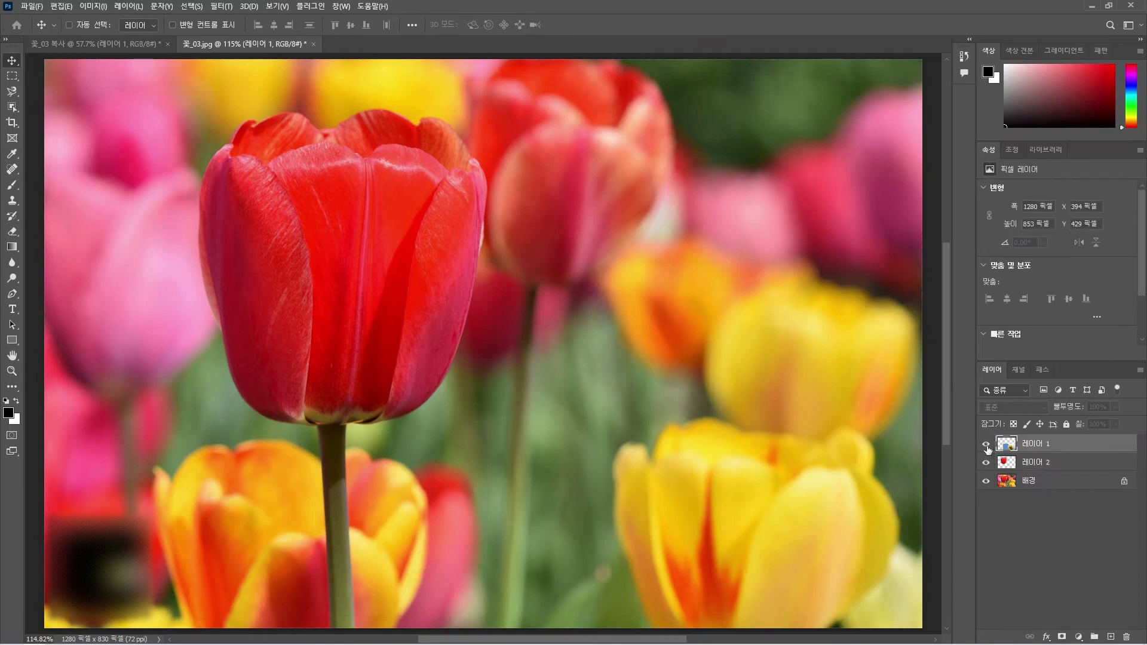
pyautogui.moveTo(685, 483); pyautogui.dragTo(720, 466)
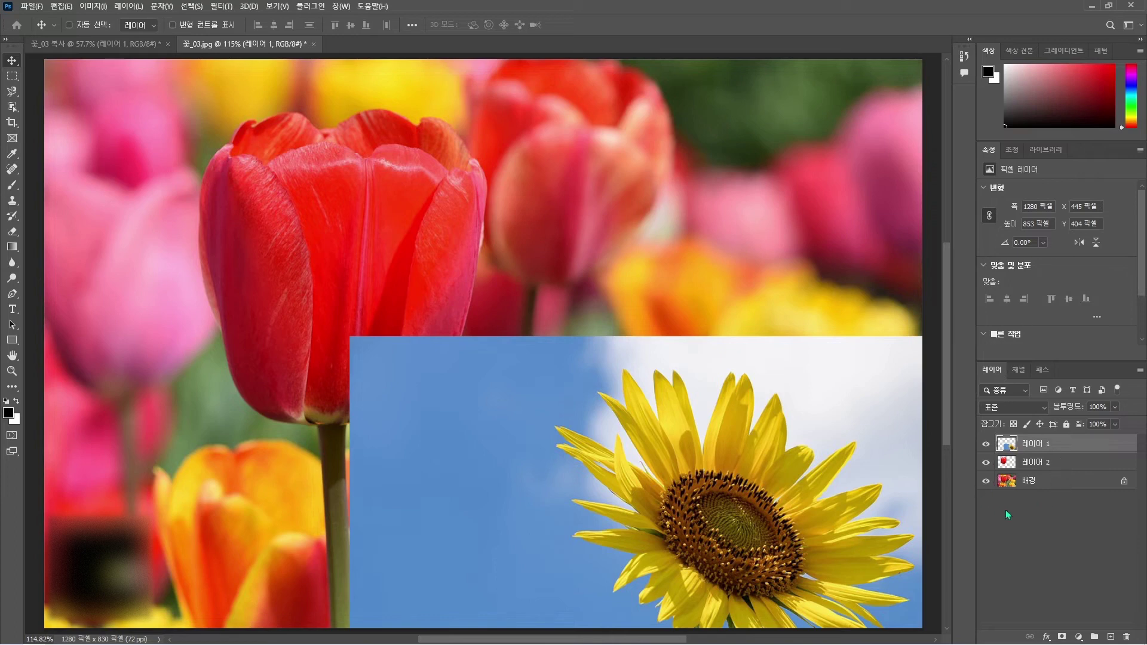
pyautogui.moveTo(794, 503); pyautogui.dragTo(552, 328)
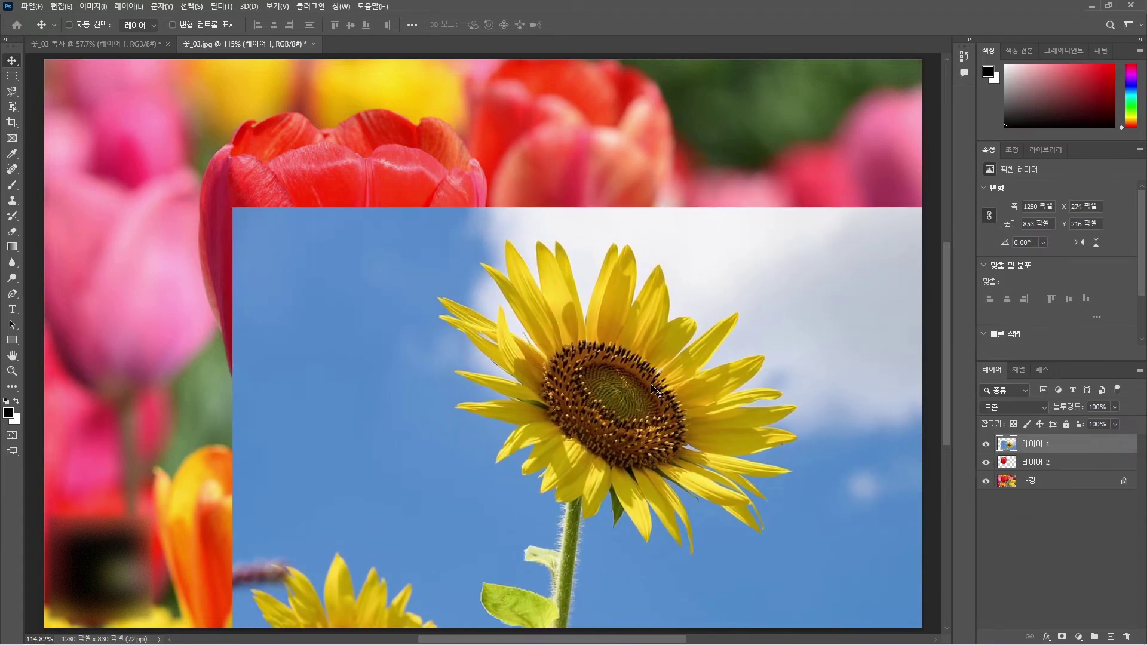
pyautogui.moveTo(646, 402); pyautogui.dragTo(758, 574)
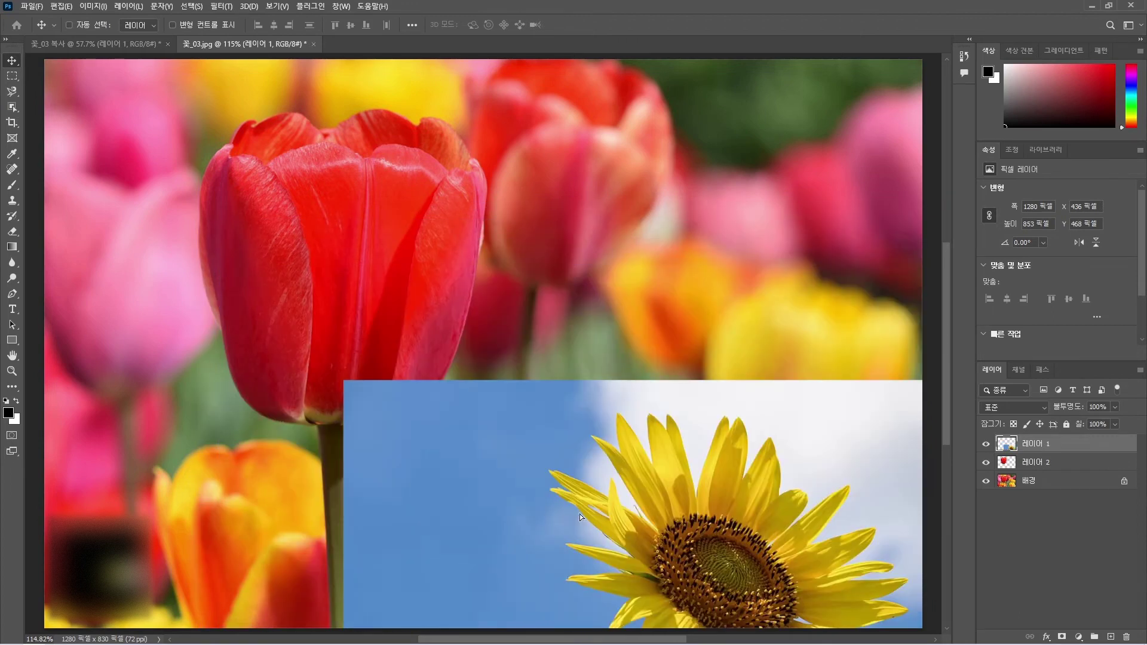
pyautogui.moveTo(587, 515); pyautogui.dragTo(678, 456)
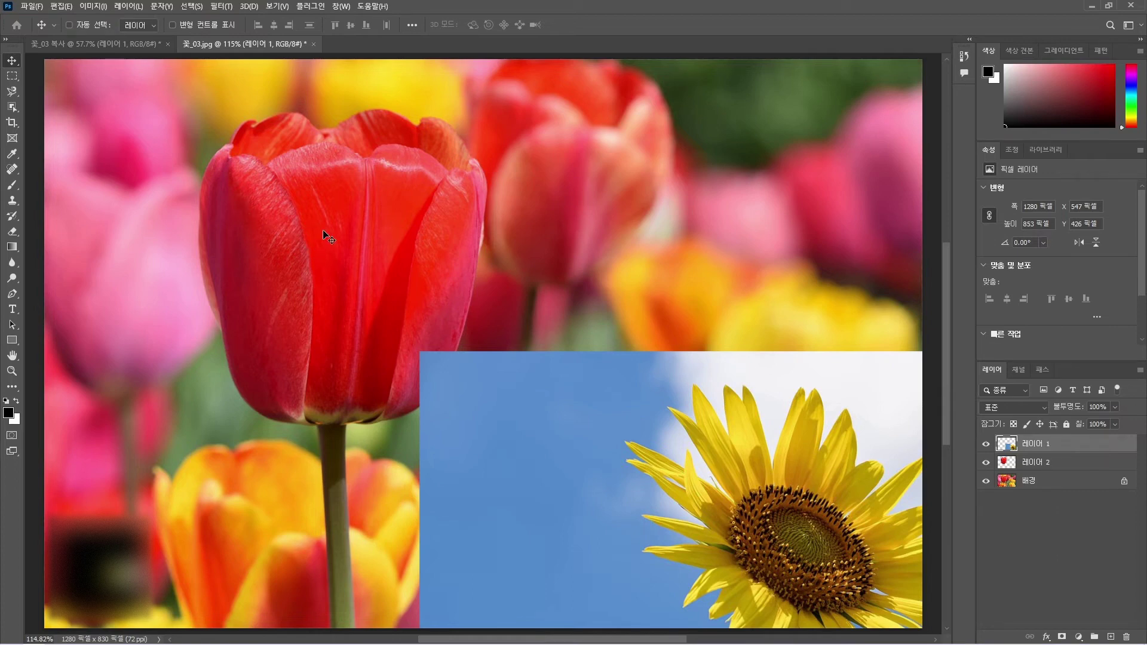
pyautogui.moveTo(323, 229)
pyautogui.mouseDown()
pyautogui.moveTo(228, 258)
pyautogui.moveTo(255, 224)
pyautogui.moveTo(416, 319)
pyautogui.moveTo(327, 331)
pyautogui.moveTo(319, 237)
pyautogui.mouseUp()
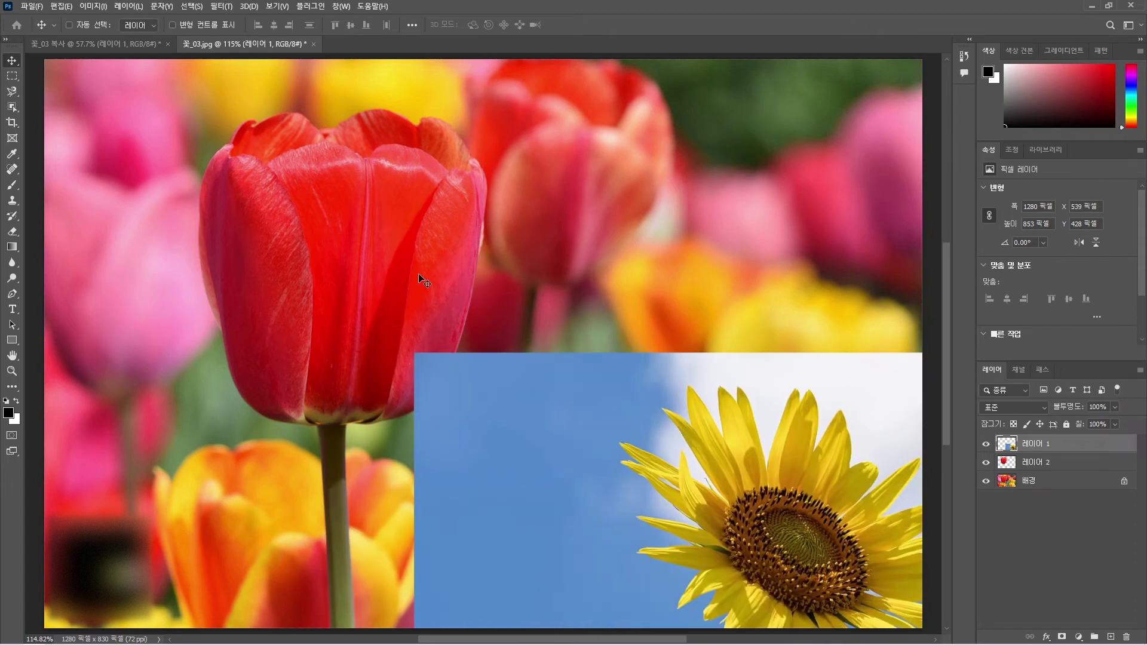
# Activate 레이어 2 and move the copied tulip beside the original, to about X 700, Y 83 px.
pyautogui.click(1046, 465)
pyautogui.moveTo(387, 300); pyautogui.dragTo(708, 306)
# Activate 레이어 1, 레이어 2 and 배경 in turn to compare manual layer selection.
pyautogui.click(1044, 447)
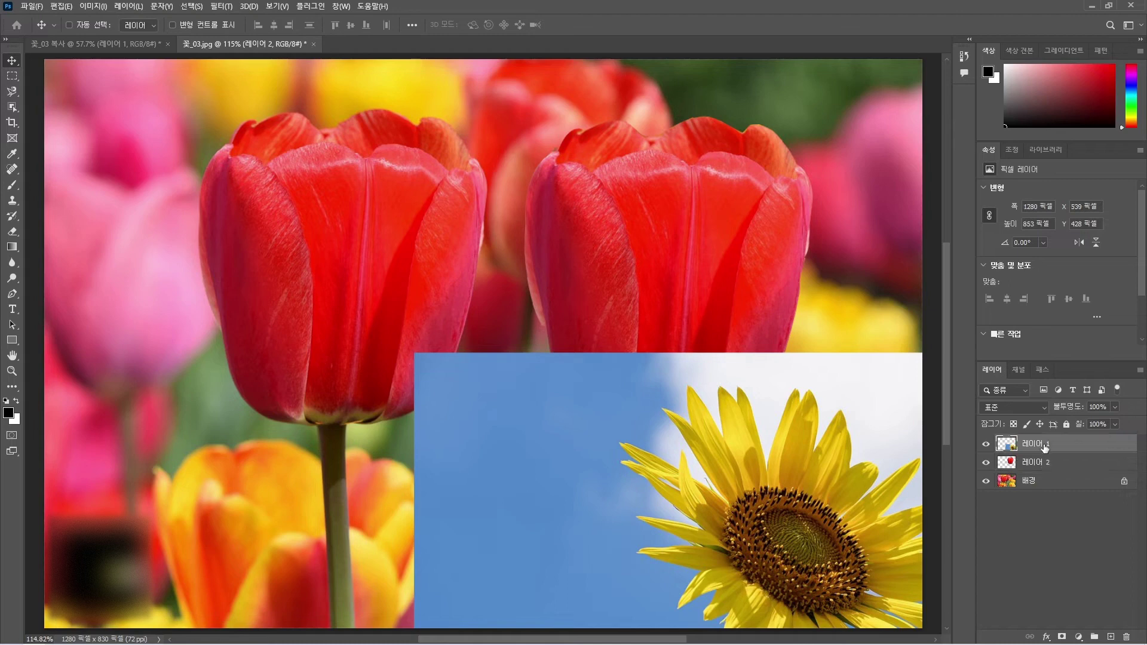
pyautogui.click(1044, 463)
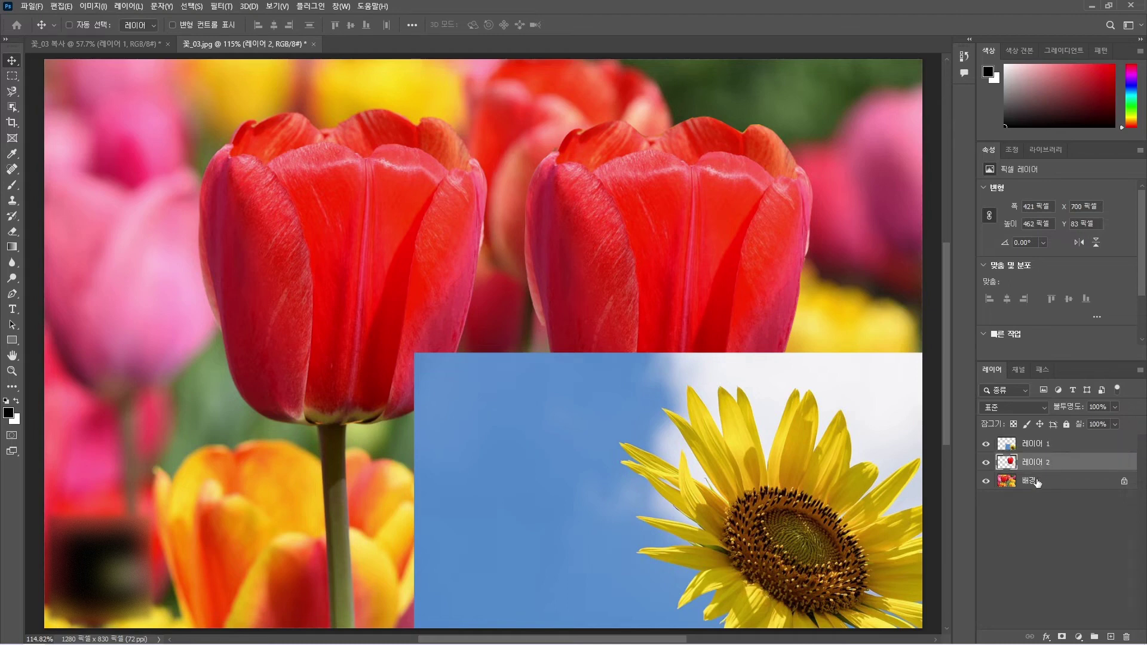
pyautogui.click(1036, 483)
pyautogui.click(1037, 465)
pyautogui.click(1043, 451)
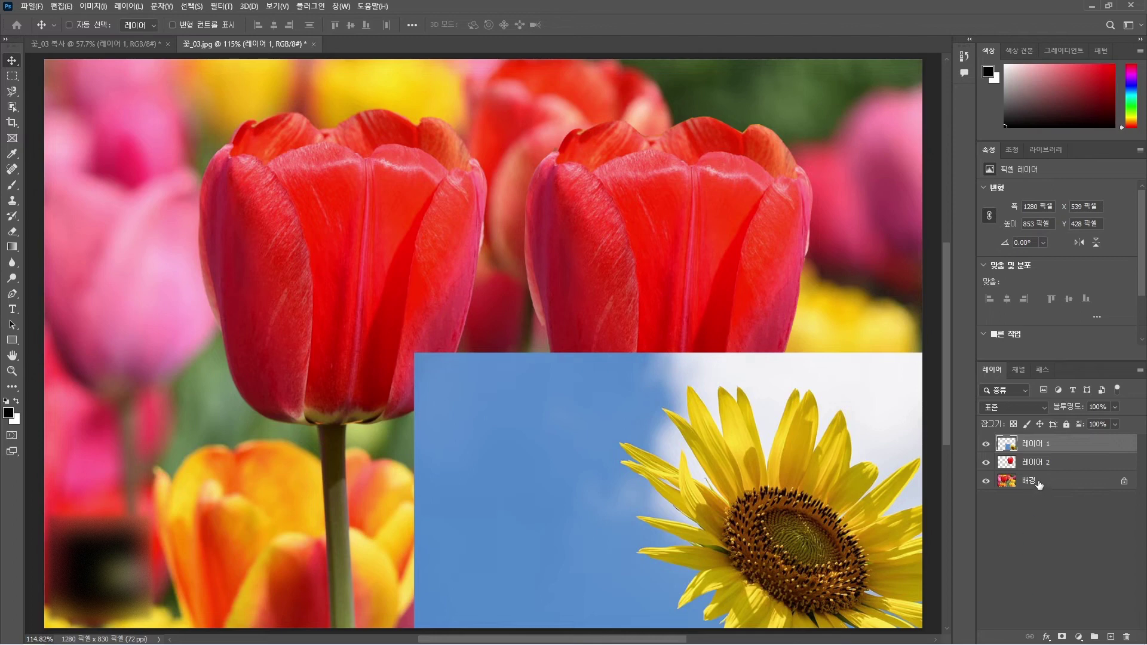
pyautogui.click(1036, 464)
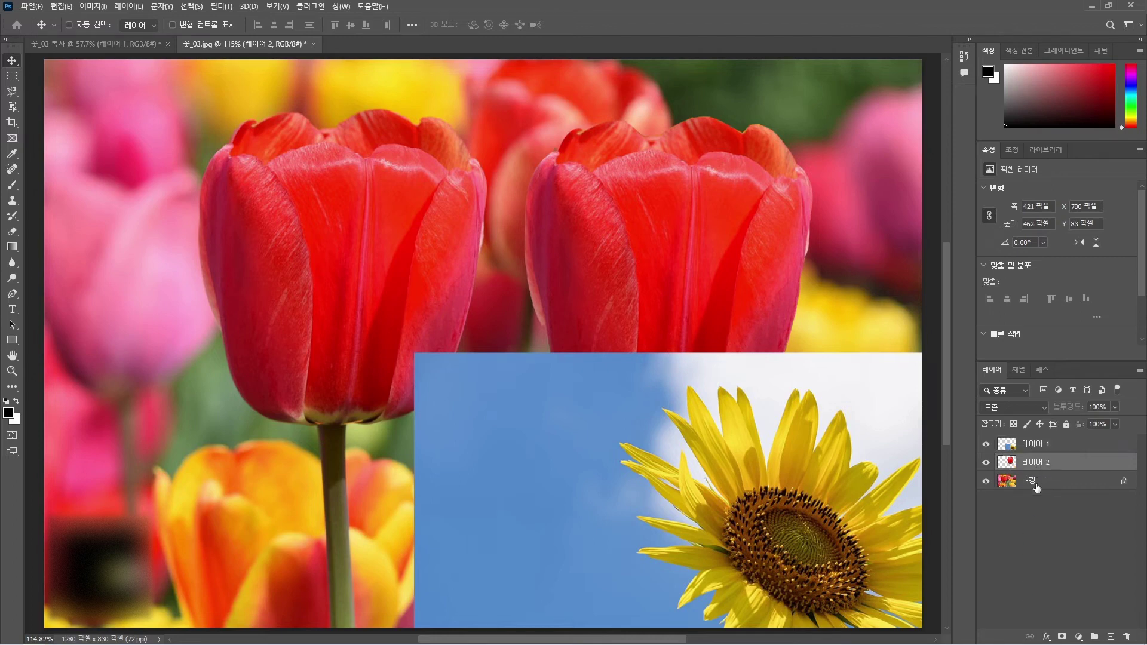
pyautogui.click(1036, 482)
pyautogui.click(1037, 463)
pyautogui.click(1041, 442)
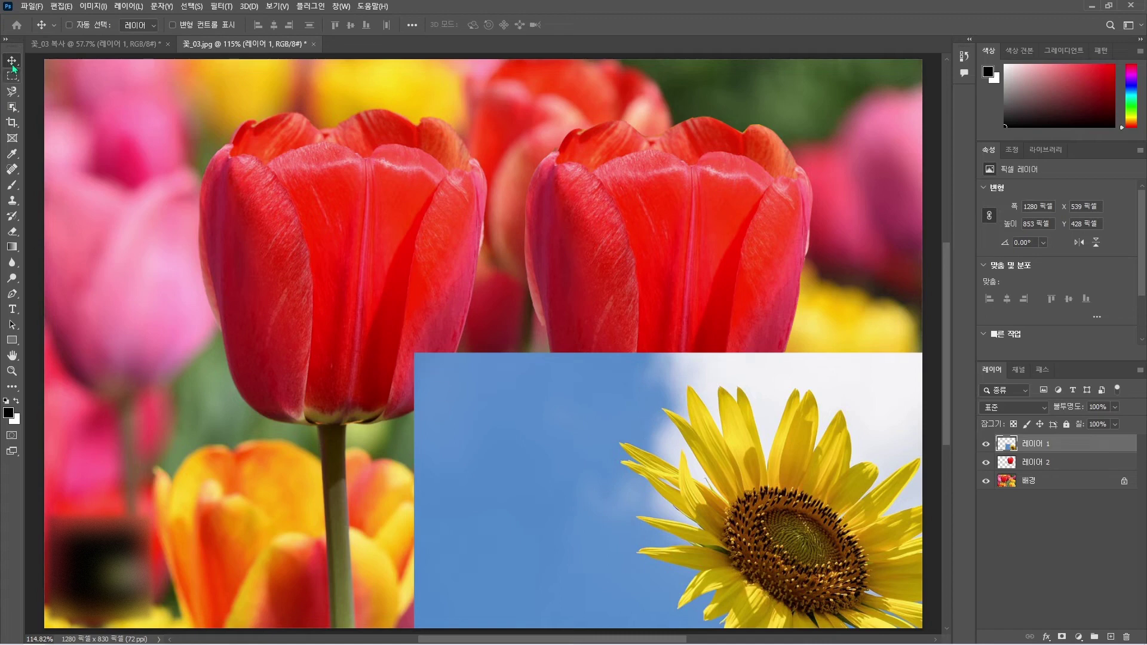
# Turn on Auto-Select, and move the sunflower image to about X 621, Y 569 px and the copied tulip to about X 721, Y 73 px.
pyautogui.click(70, 25)
pyautogui.moveTo(606, 458); pyautogui.dragTo(678, 550)
pyautogui.moveTo(657, 251); pyautogui.dragTo(686, 255)
# Auto-select the sunflower and copied tulip alternately on the canvas, and shift the tulip to about X 746, Y 88 px.
pyautogui.click(354, 278)
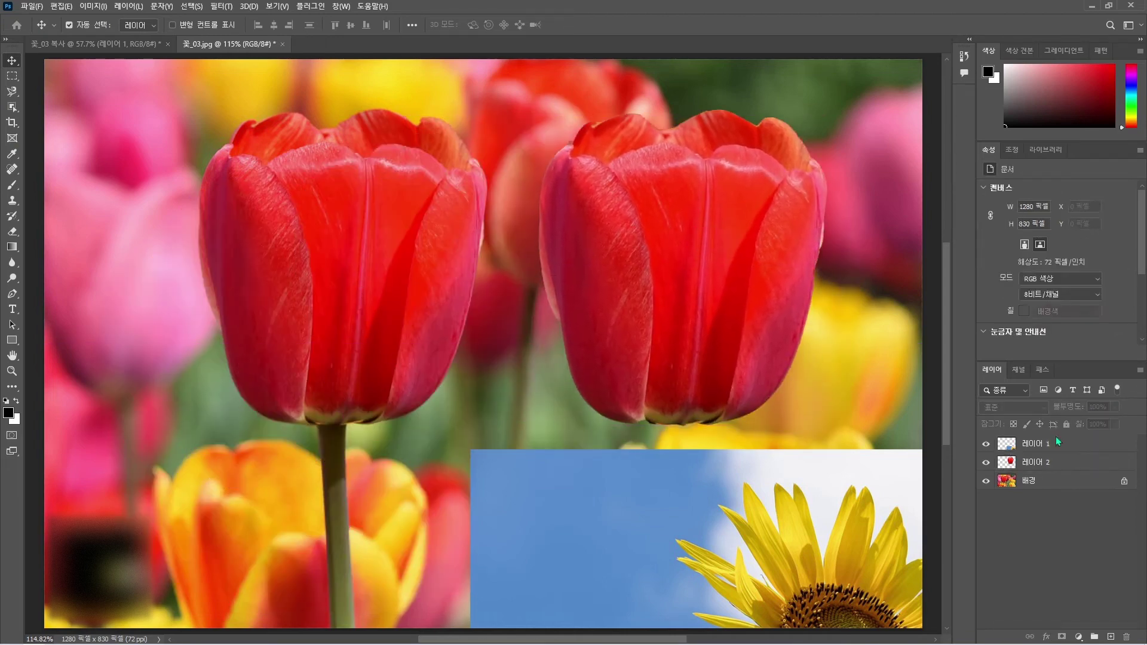
pyautogui.click(645, 568)
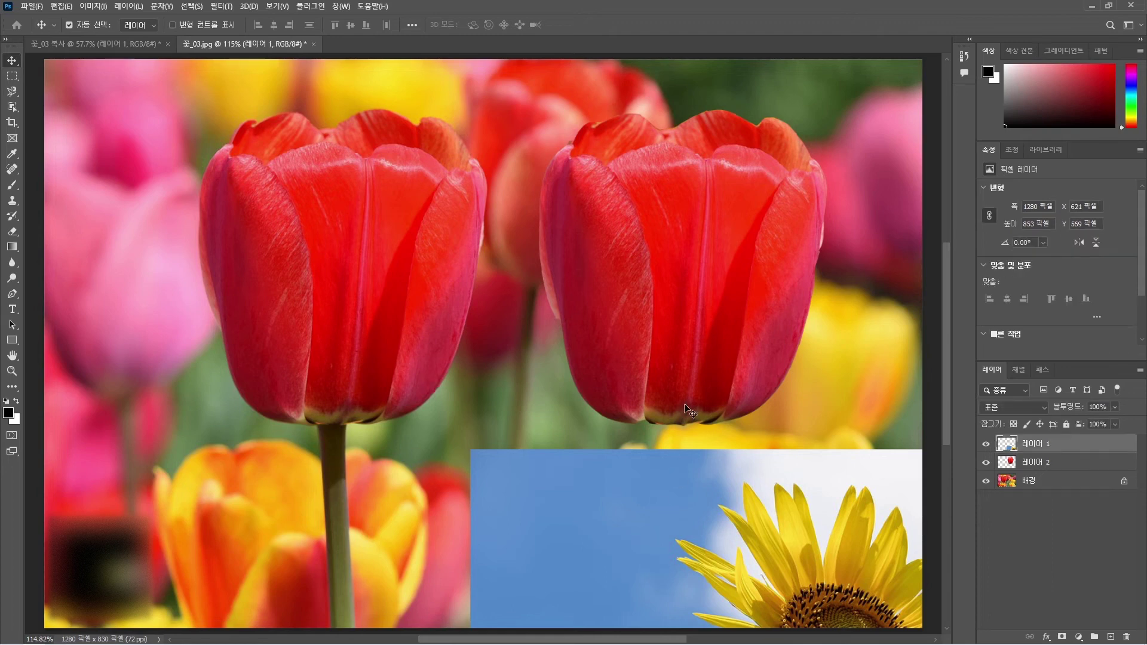
pyautogui.click(679, 318)
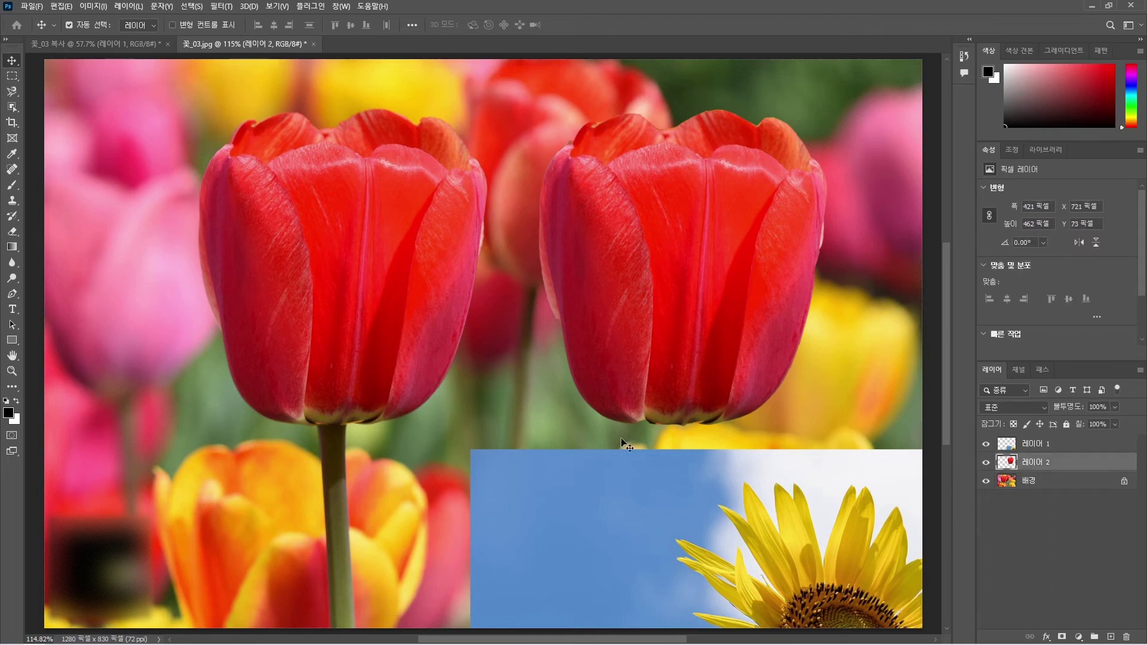
pyautogui.click(565, 519)
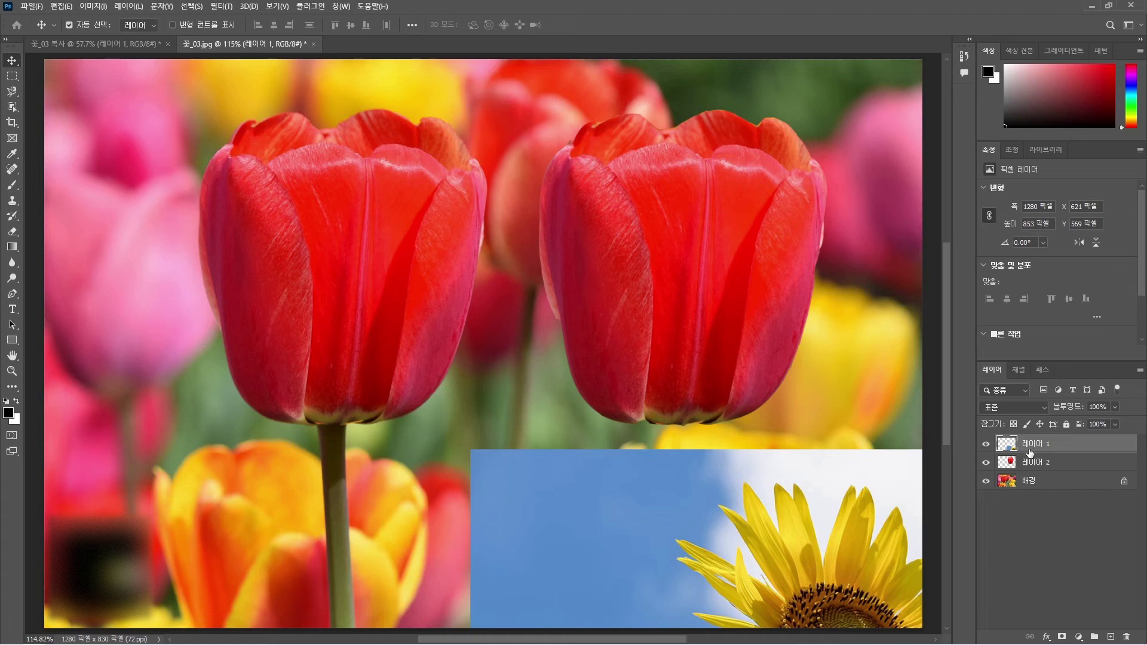
pyautogui.click(677, 328)
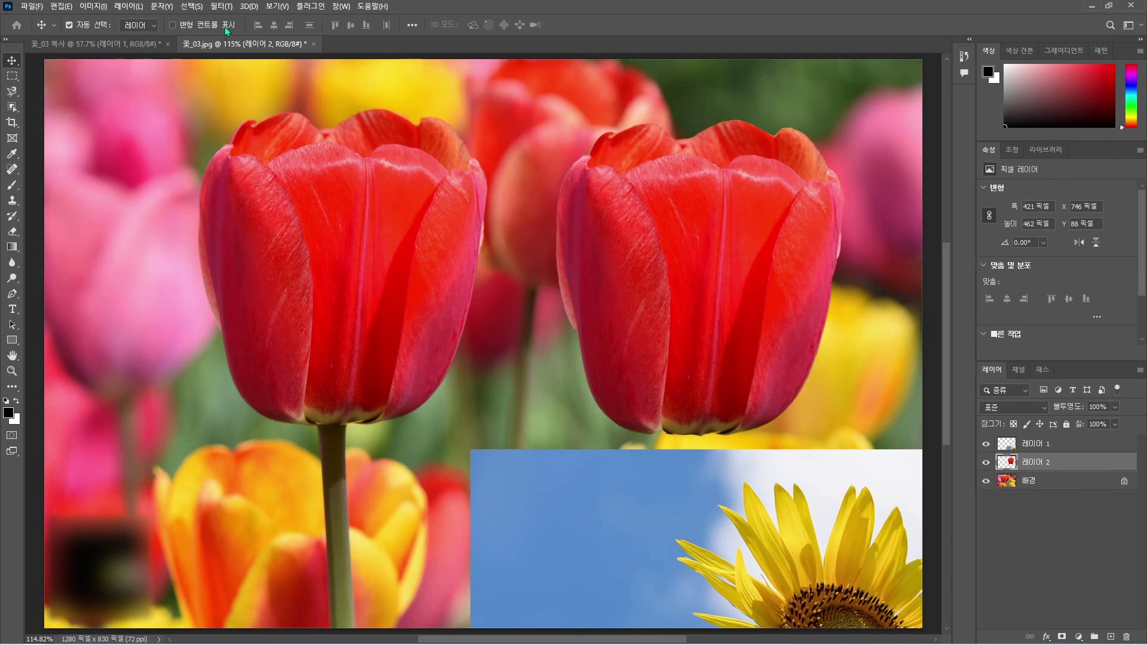
# Try rotating the copied tulip about 9.9° and enlarging it to about 123% with Free Transform, and cancel the transform.
pyautogui.hotkey('ctrl', 't')
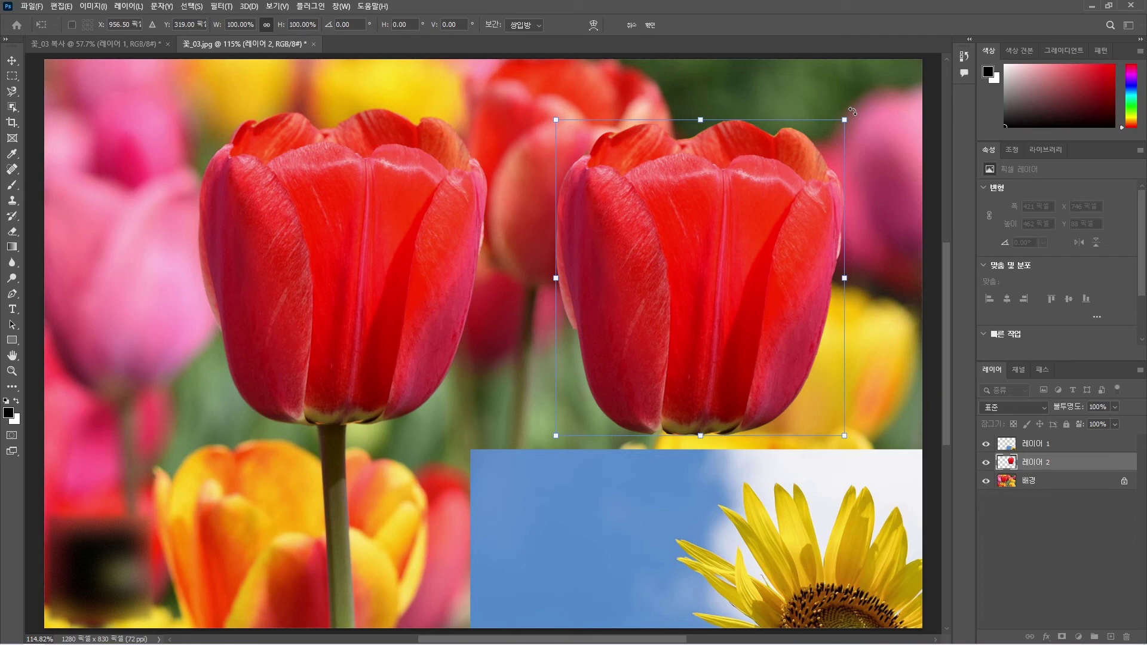
pyautogui.moveTo(853, 111); pyautogui.dragTo(877, 191)
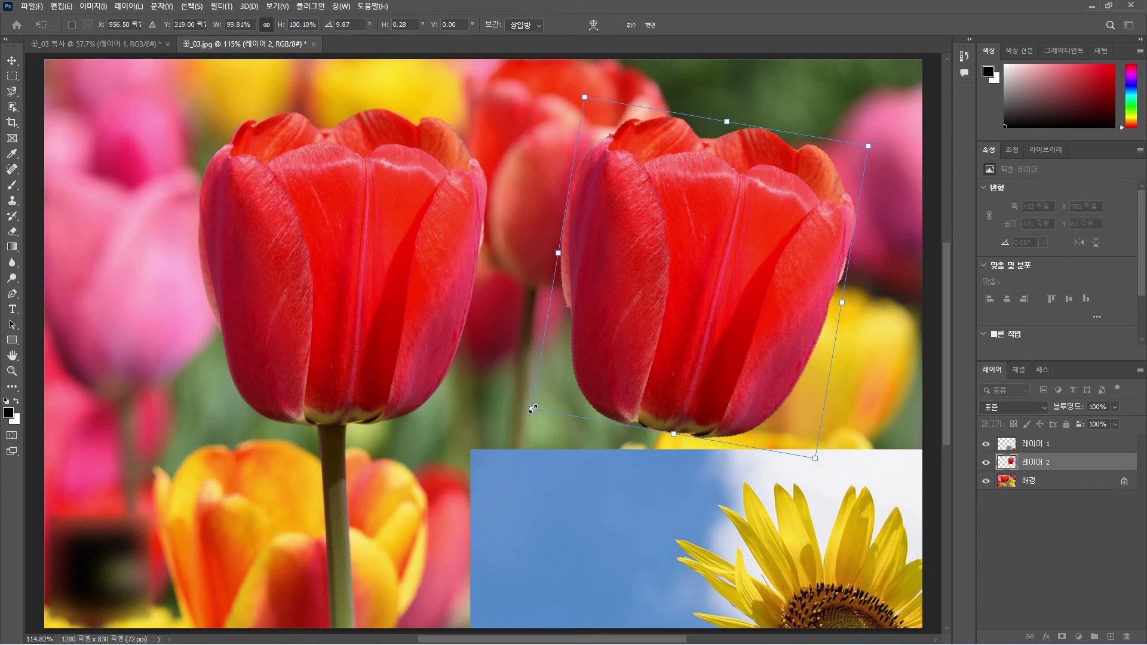
pyautogui.moveTo(533, 409); pyautogui.dragTo(422, 432)
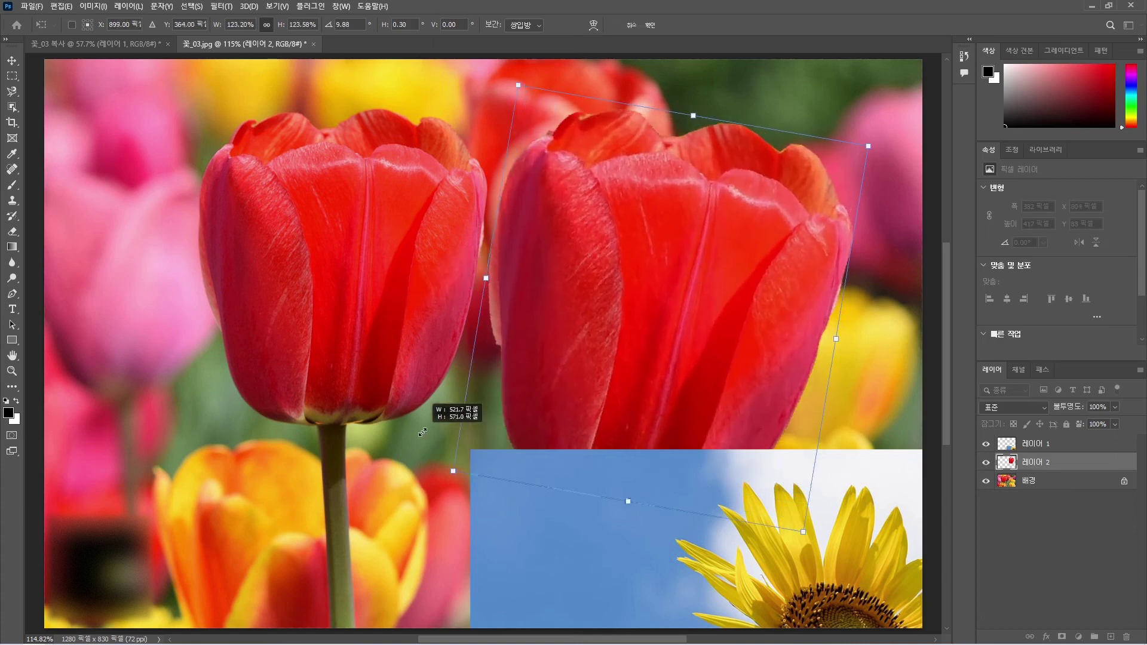
pyautogui.press('Escape')
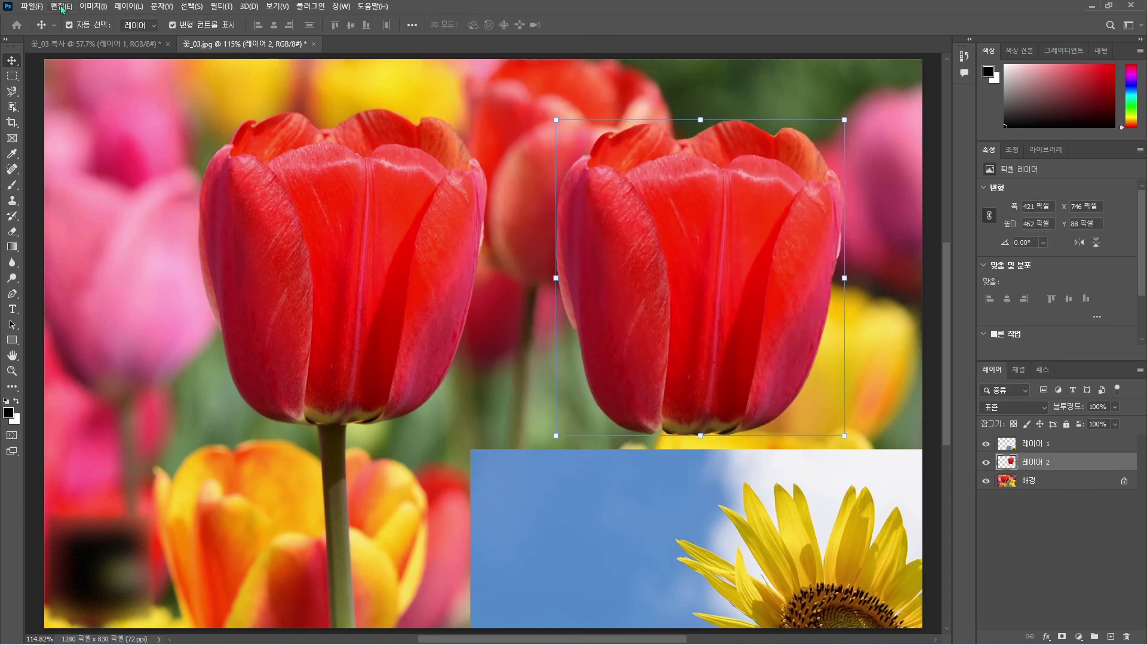
# Use Free Transform to tilt the copied tulip slightly counterclockwise and shrink it to about 350 × 401 px.
pyautogui.click(62, 7)
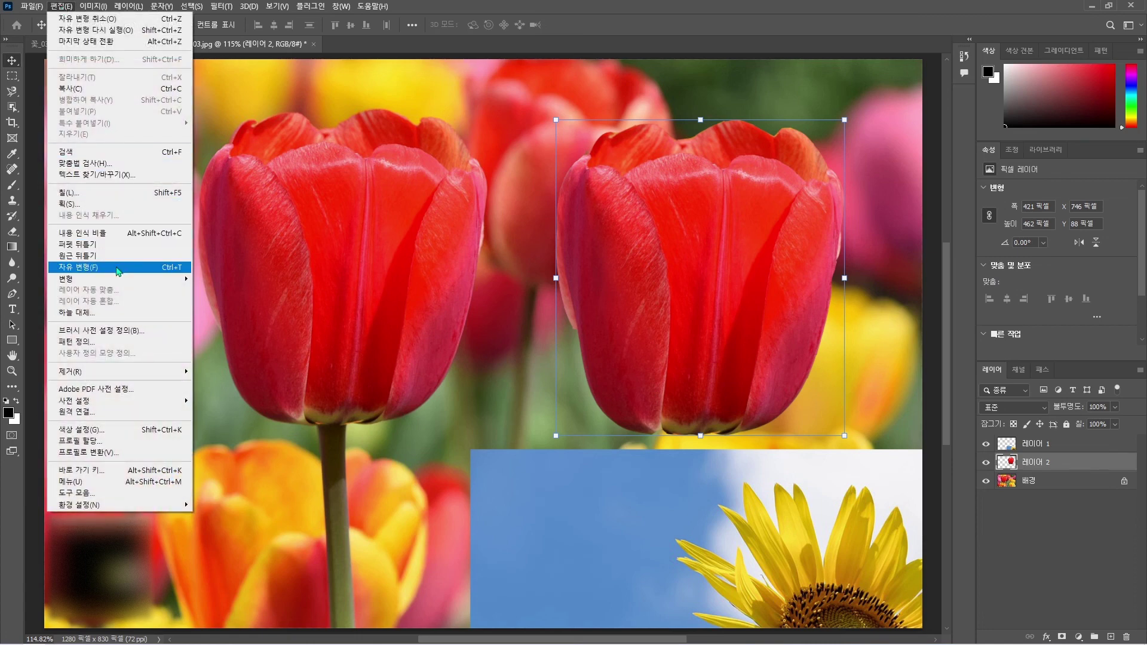
pyautogui.click(104, 269)
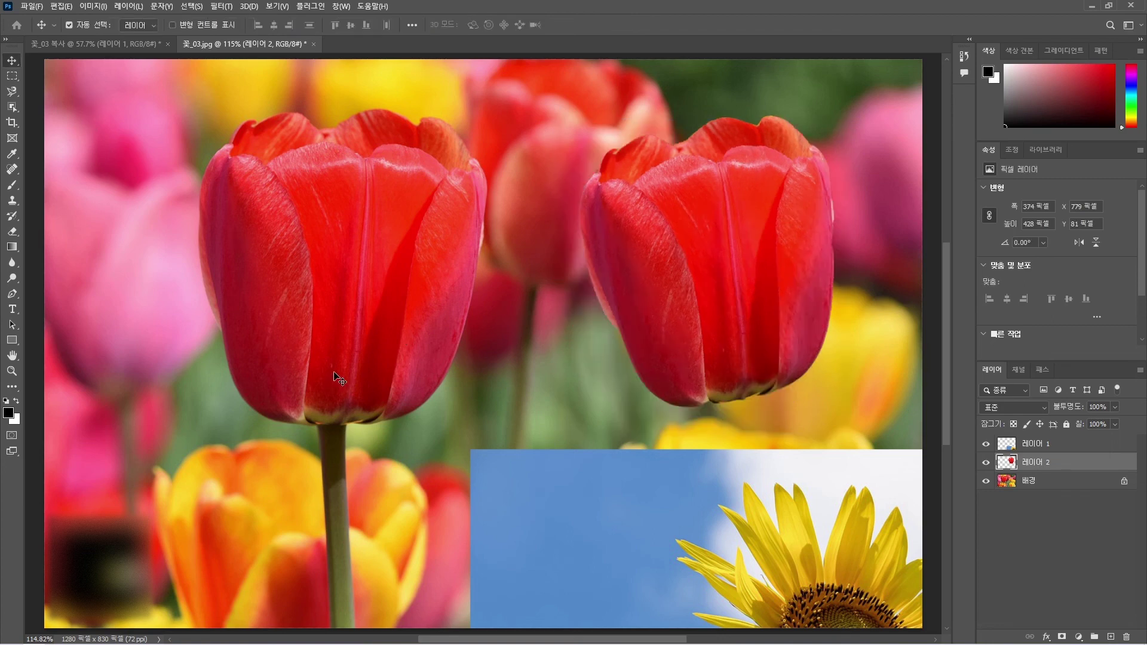
pyautogui.hotkey('ctrl', 't')
pyautogui.moveTo(570, 110)
pyautogui.mouseDown()
pyautogui.moveTo(533, 160)
pyautogui.moveTo(533, 130)
pyautogui.moveTo(555, 126)
pyautogui.mouseUp()
pyautogui.moveTo(596, 421); pyautogui.dragTo(613, 393)
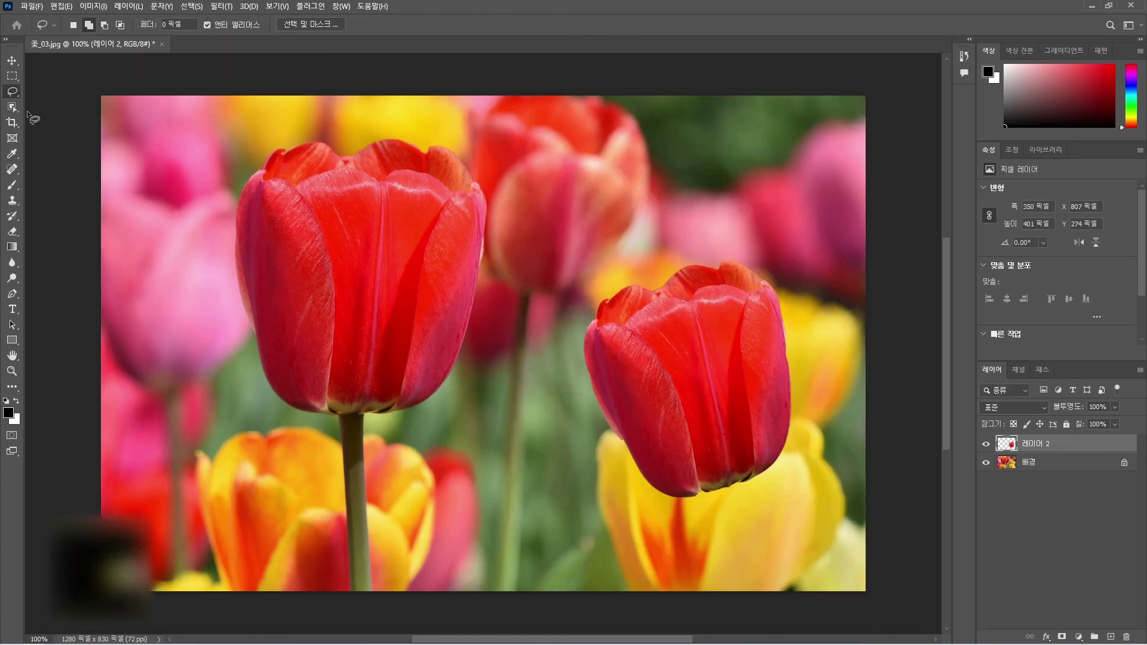
# Switch to the Move tool with the copied tulip's layer active.
pyautogui.click(12, 60)
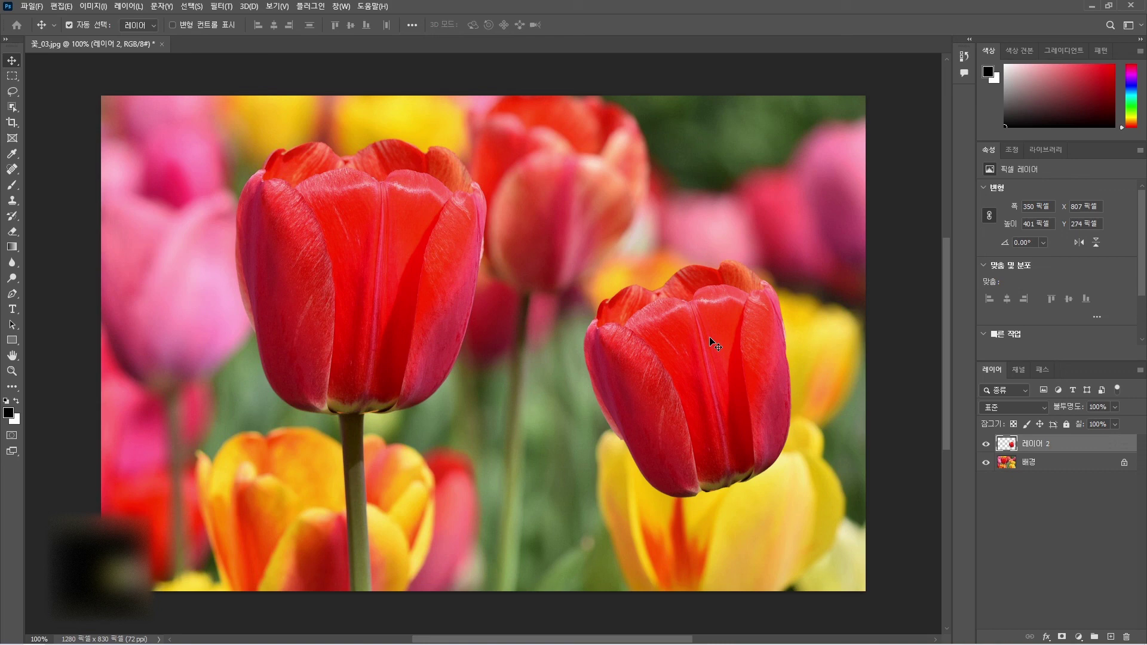